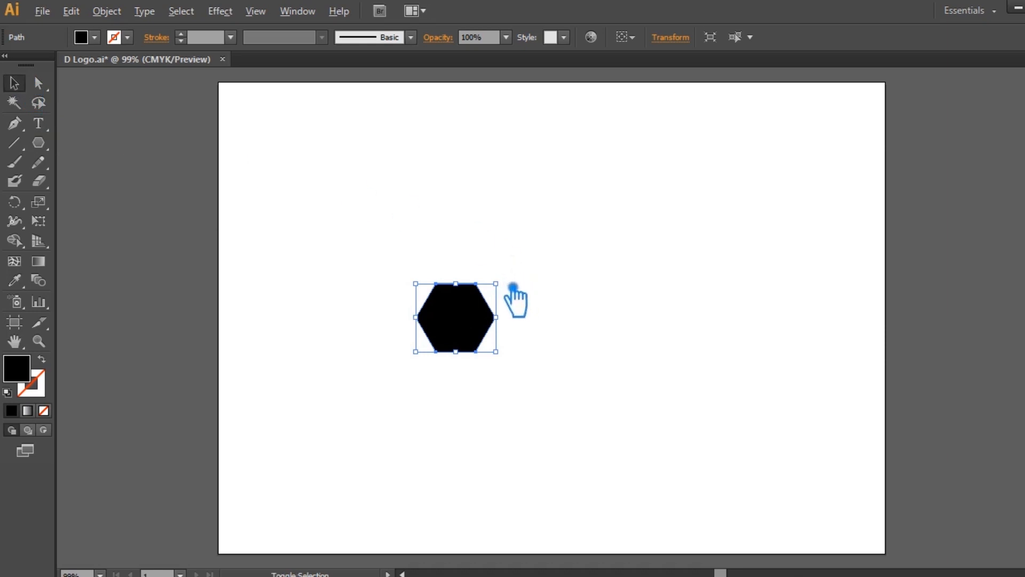
# Enlarge the black hexagon about its centre to roughly double size and rotate it so a corner points straight up
pyautogui.moveTo(511, 282); pyautogui.dragTo(562, 427)
pyautogui.click(623, 389)
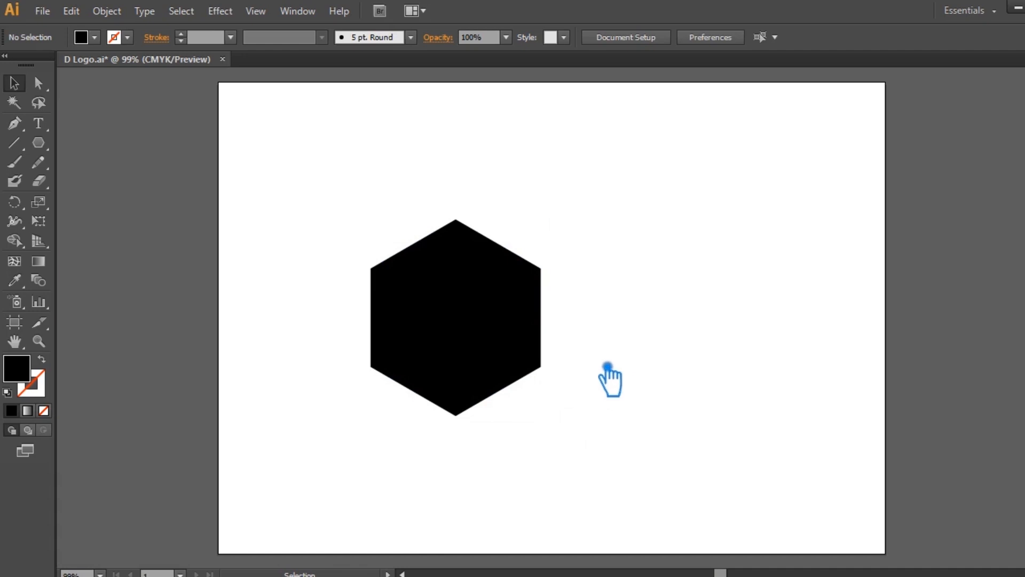
# Paste a copy of the black hexagon in front and scale it down about its centre to roughly half size
pyautogui.click(521, 341)
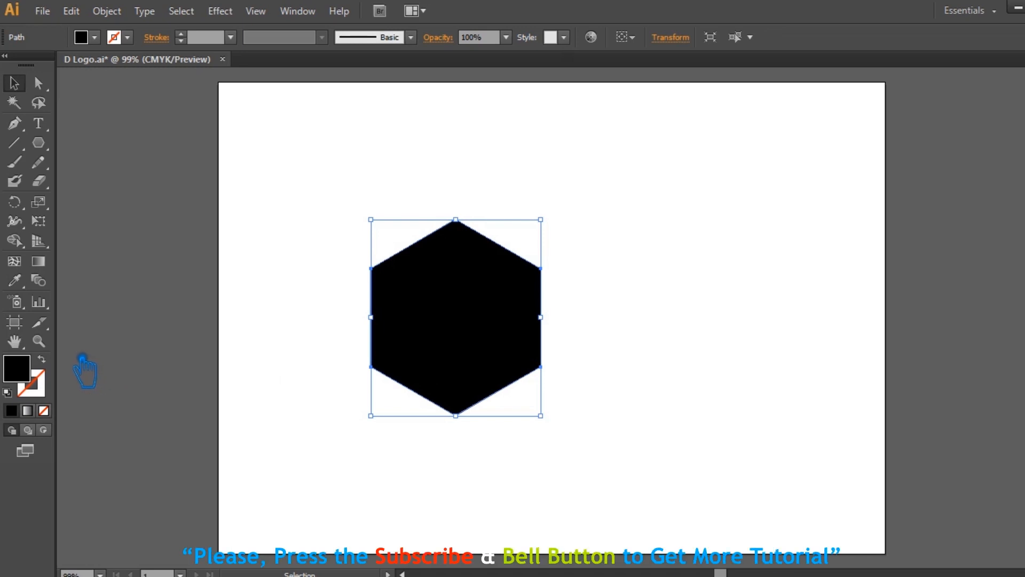
pyautogui.press('a')
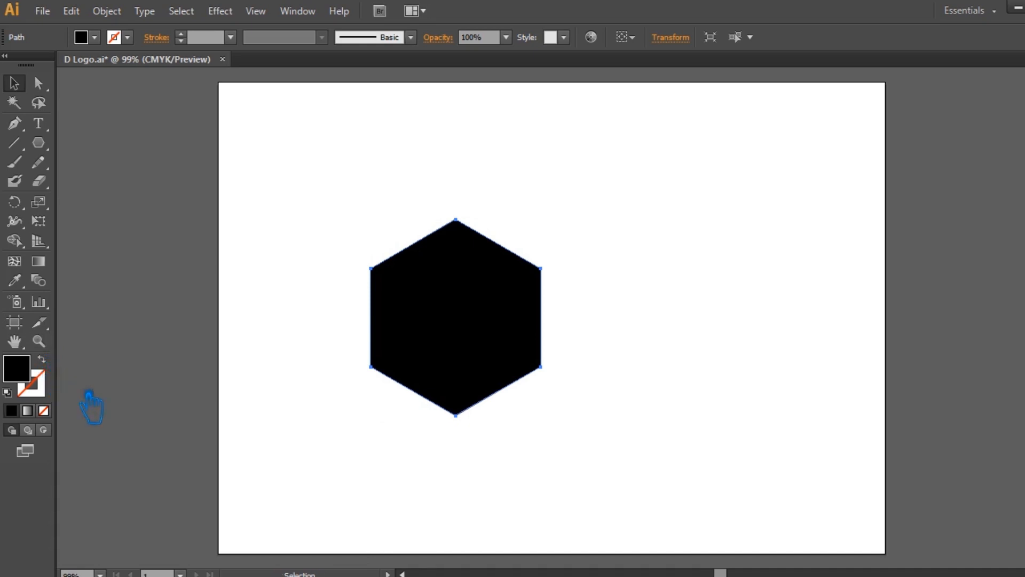
pyautogui.hotkey('ctrl', 'f')
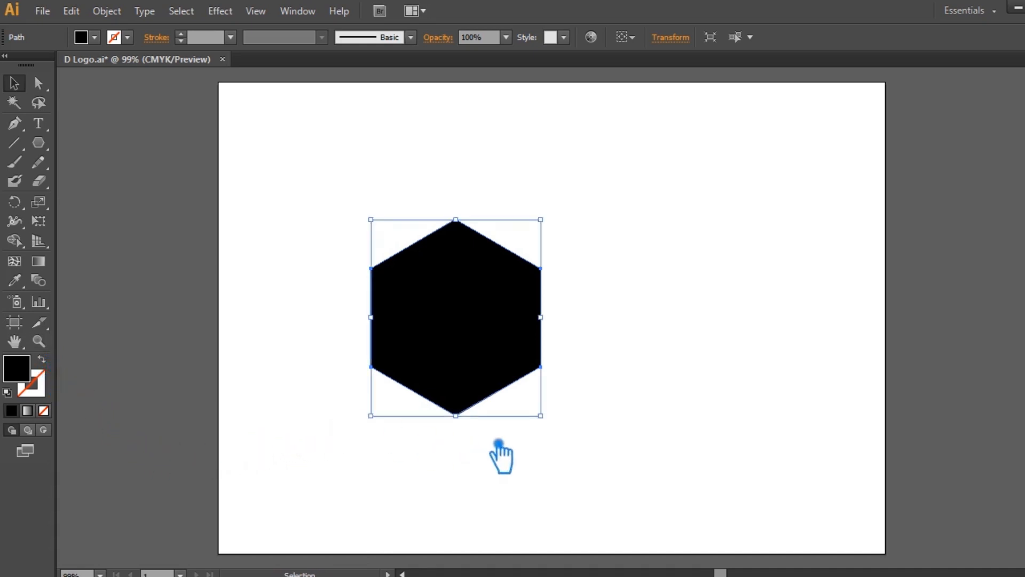
pyautogui.moveTo(555, 422); pyautogui.dragTo(511, 397)
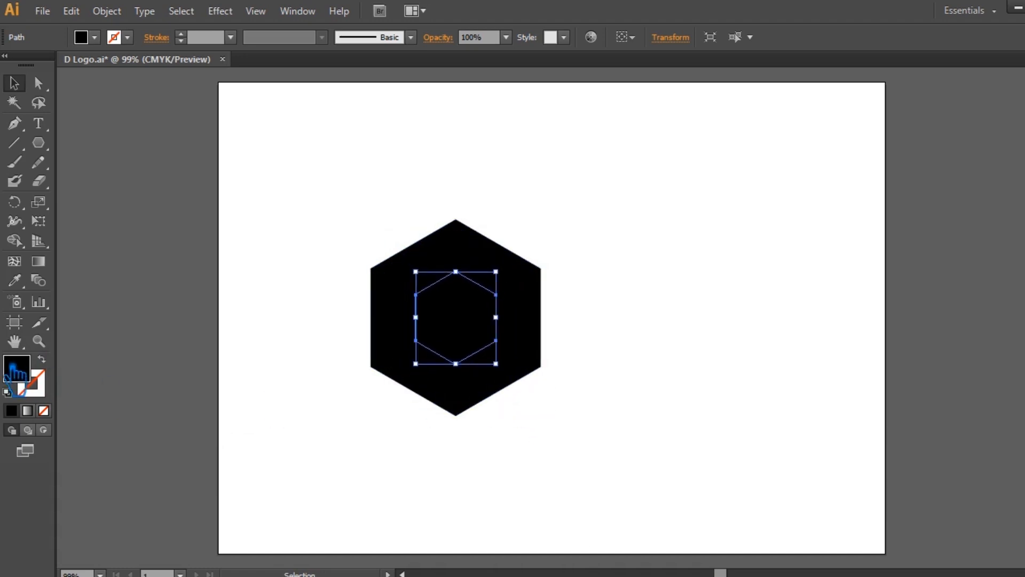
# Give the small inner hexagon a dark grey stroke sampled with the Eyedropper and no fill
pyautogui.click(14, 280)
pyautogui.click(86, 297)
pyautogui.click(52, 364)
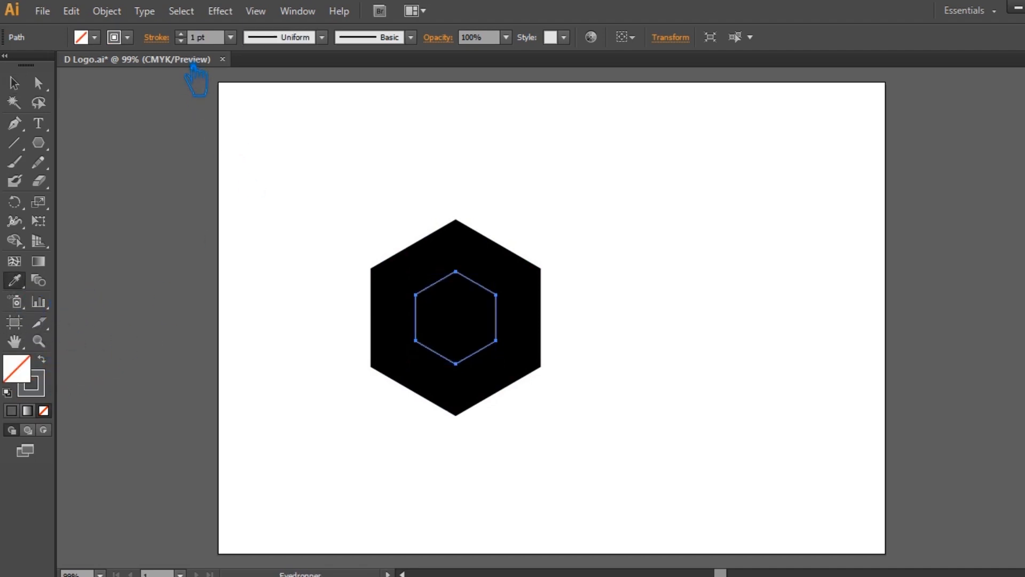
# Set the inner hexagon's stroke weight to 18 pt
pyautogui.click(198, 38)
pyautogui.write('3')
pyautogui.press('Return')
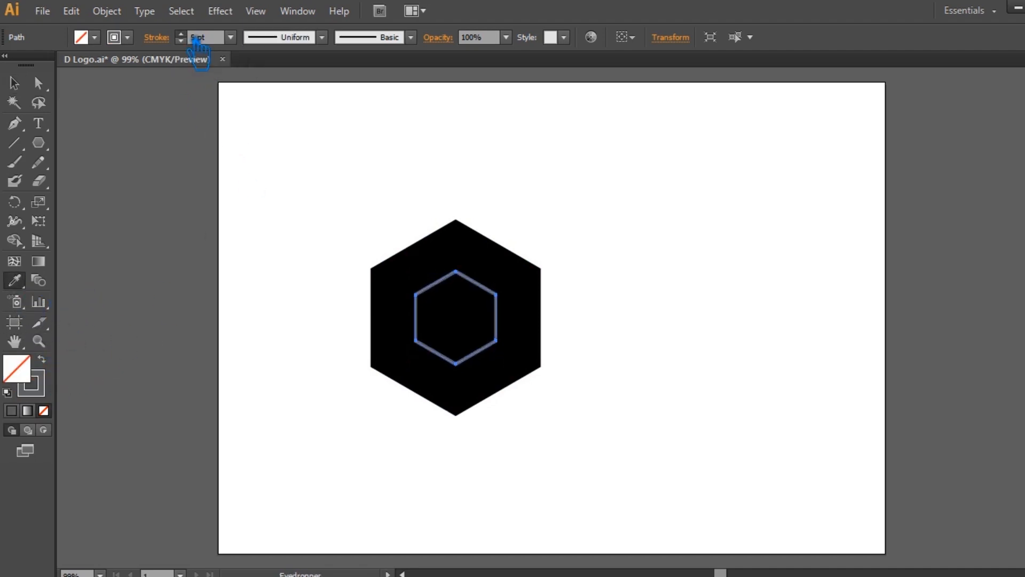
pyautogui.press('Up')
pyautogui.press('Up')
pyautogui.press('Up')
pyautogui.press('Up')
pyautogui.press('Up')
pyautogui.press('Up')
pyautogui.press('Up')
pyautogui.press('Up')
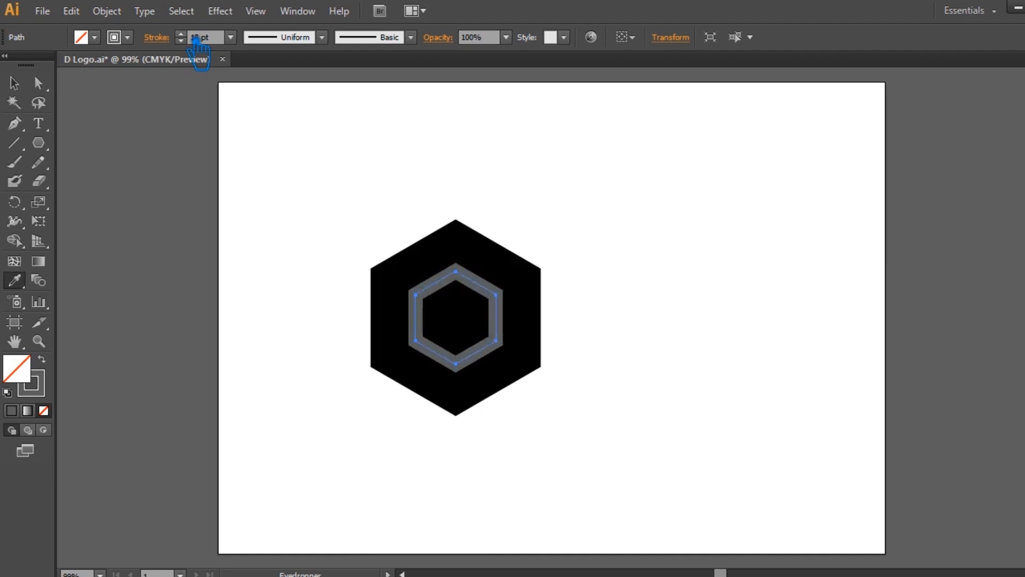
# Scale the grey hexagon outline slightly larger about its centre within the black hexagon
pyautogui.click(14, 83)
pyautogui.moveTo(506, 284); pyautogui.dragTo(522, 283)
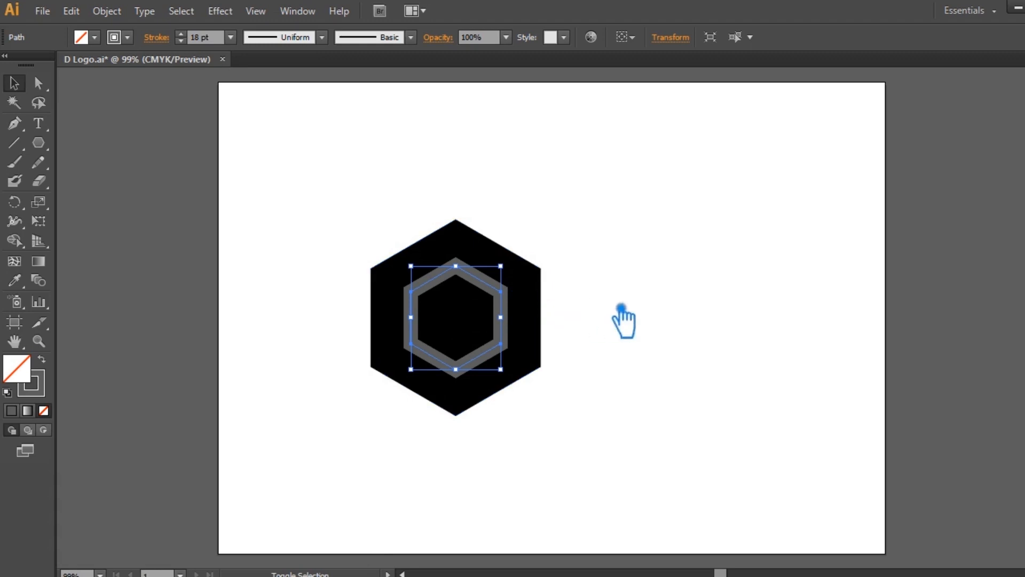
pyautogui.moveTo(516, 274); pyautogui.dragTo(526, 284)
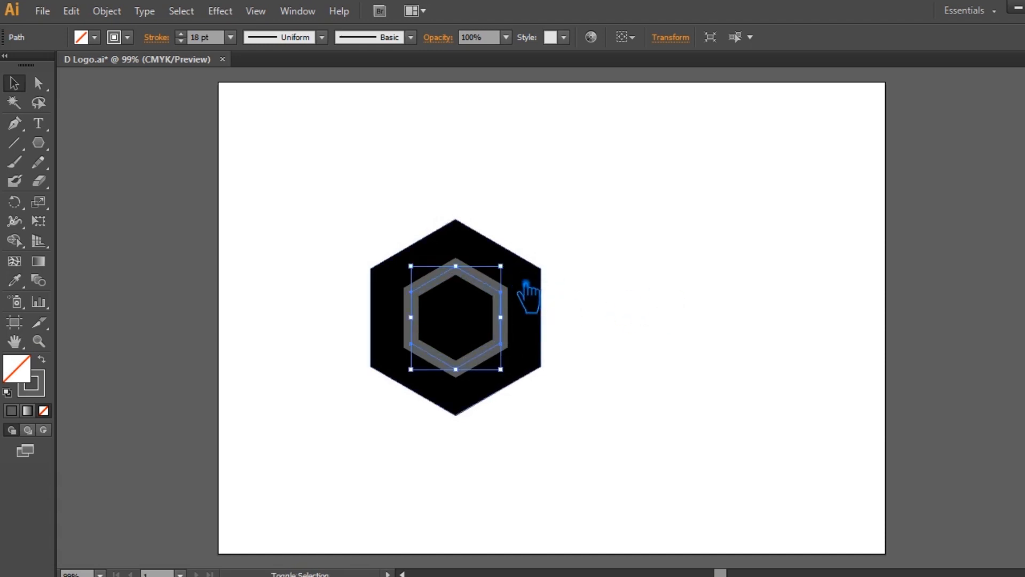
pyautogui.moveTo(517, 276); pyautogui.dragTo(514, 278)
pyautogui.click(683, 247)
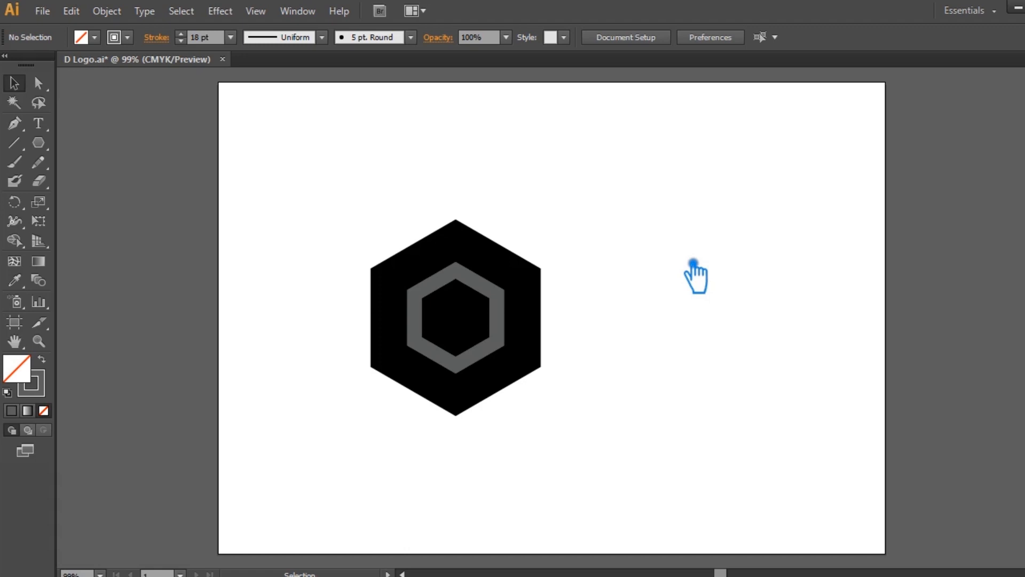
# Draw a narrow vertical rectangle along the grey hexagon's right side, rising above the black hexagon, with grey fill and no stroke
pyautogui.click(38, 143)
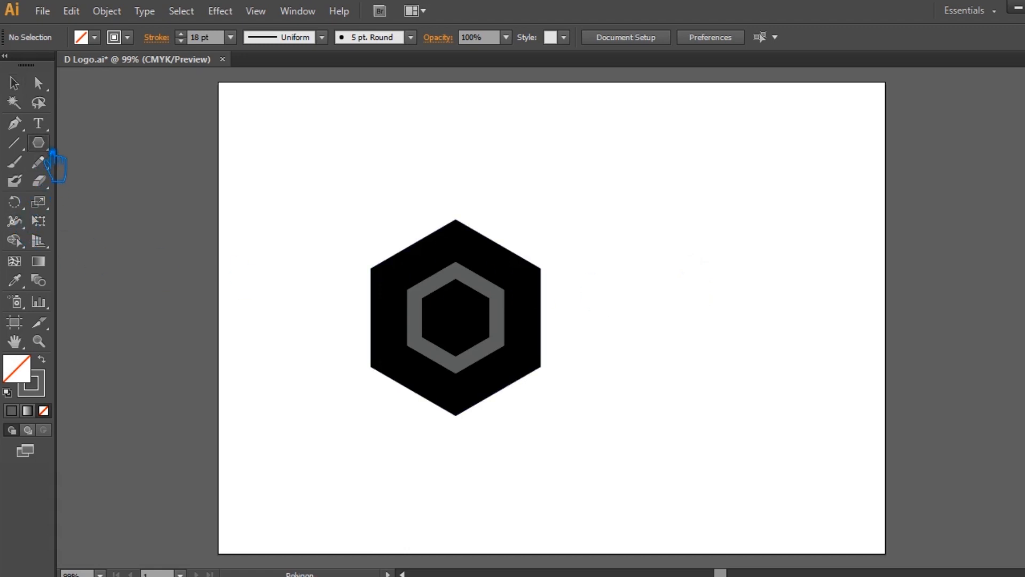
pyautogui.click(105, 145)
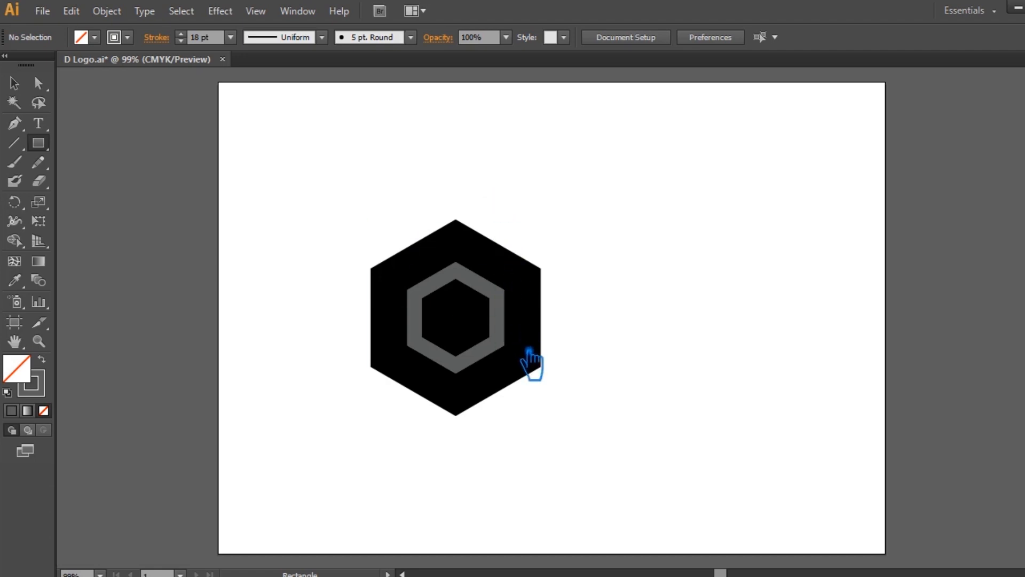
pyautogui.moveTo(511, 335); pyautogui.dragTo(504, 219)
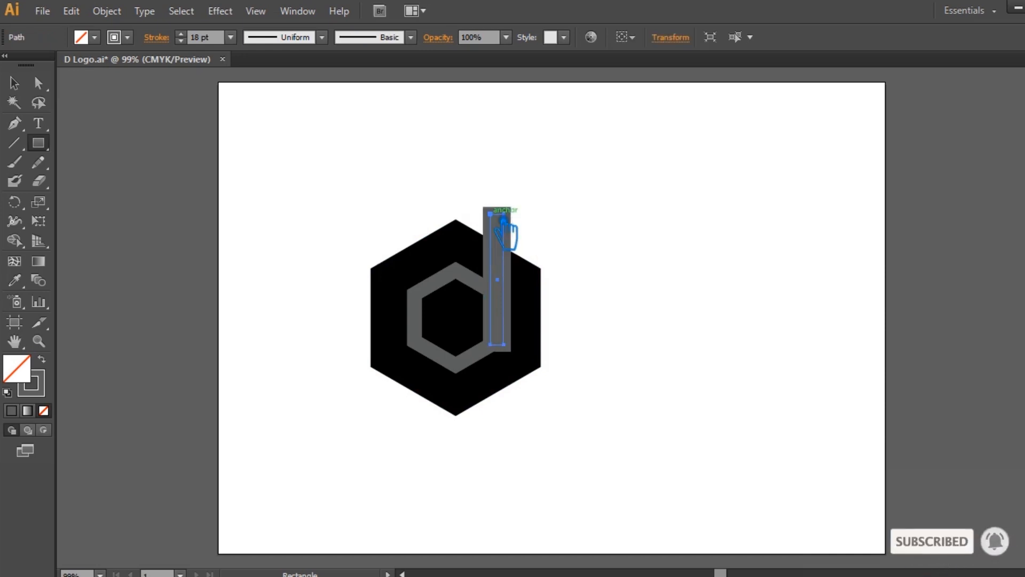
pyautogui.click(55, 368)
pyautogui.click(14, 83)
pyautogui.click(947, 213)
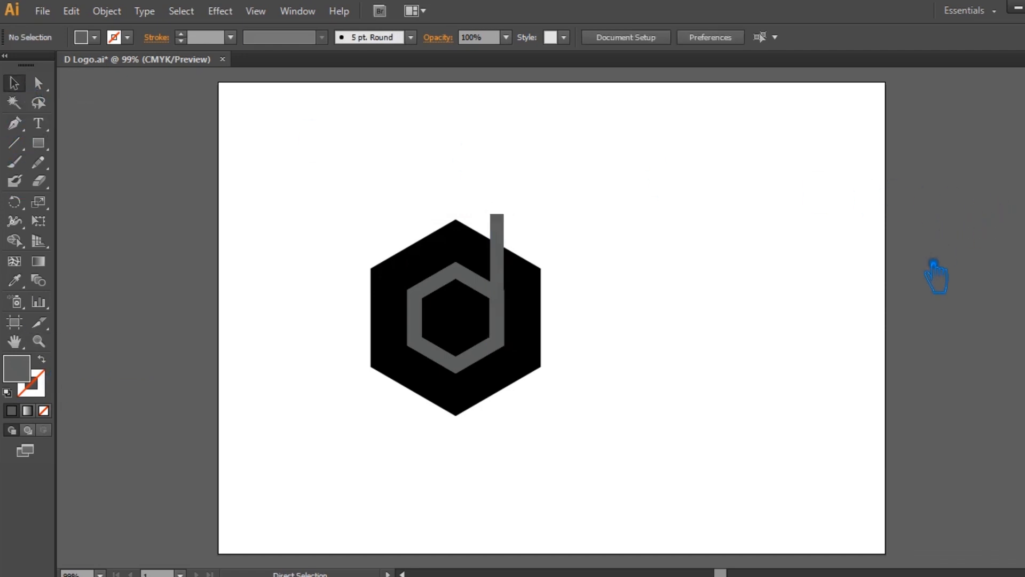
# Expand the grey hexagon outline with the Fill and Stroke options, turning its stroke into a filled shape
pyautogui.hotkey('ctrl', '=')
pyautogui.hotkey('ctrl', '=')
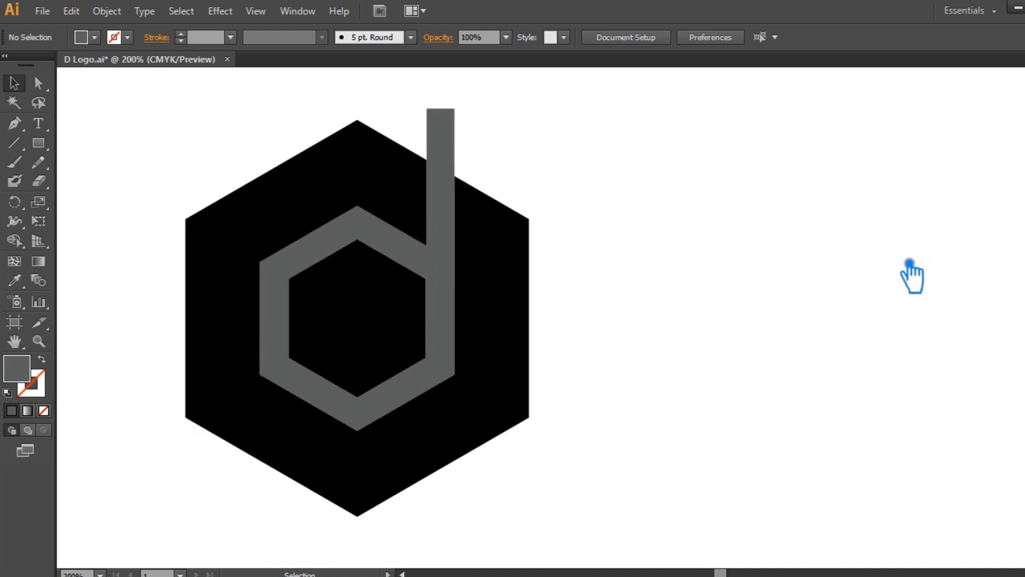
pyautogui.moveTo(730, 331); pyautogui.dragTo(874, 342)
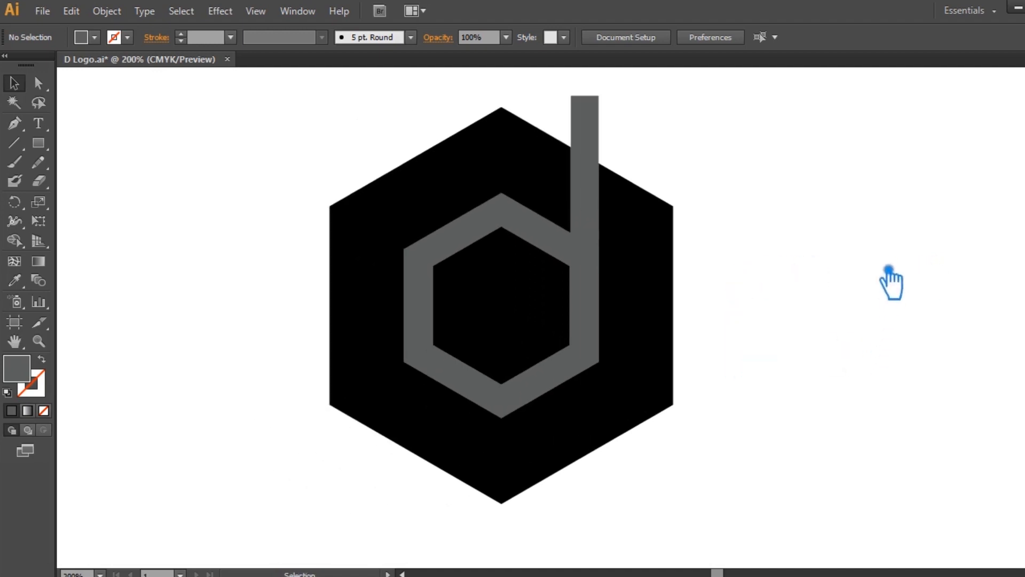
pyautogui.click(542, 238)
pyautogui.click(496, 249)
pyautogui.click(107, 11)
pyautogui.click(137, 184)
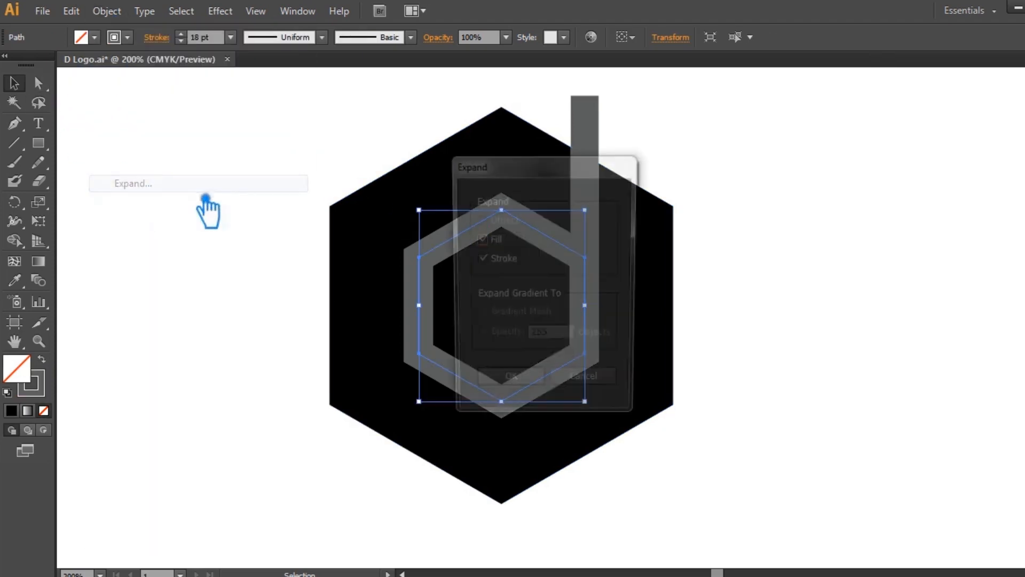
pyautogui.click(535, 393)
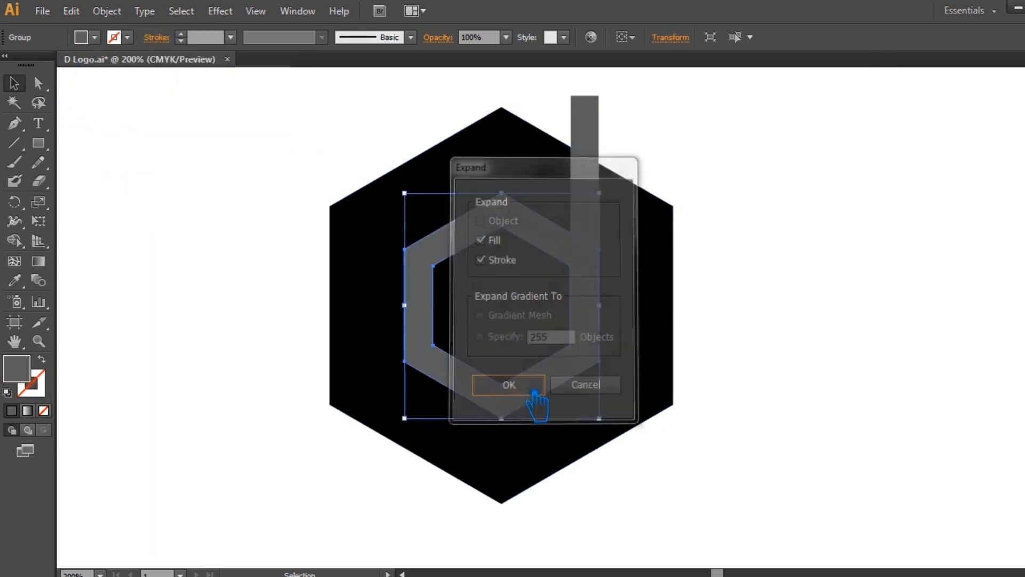
pyautogui.click(825, 339)
# Unite the grey hexagon ring and the vertical stem into one letter d shape with Pathfinder
pyautogui.hotkey('ctrl', '1')
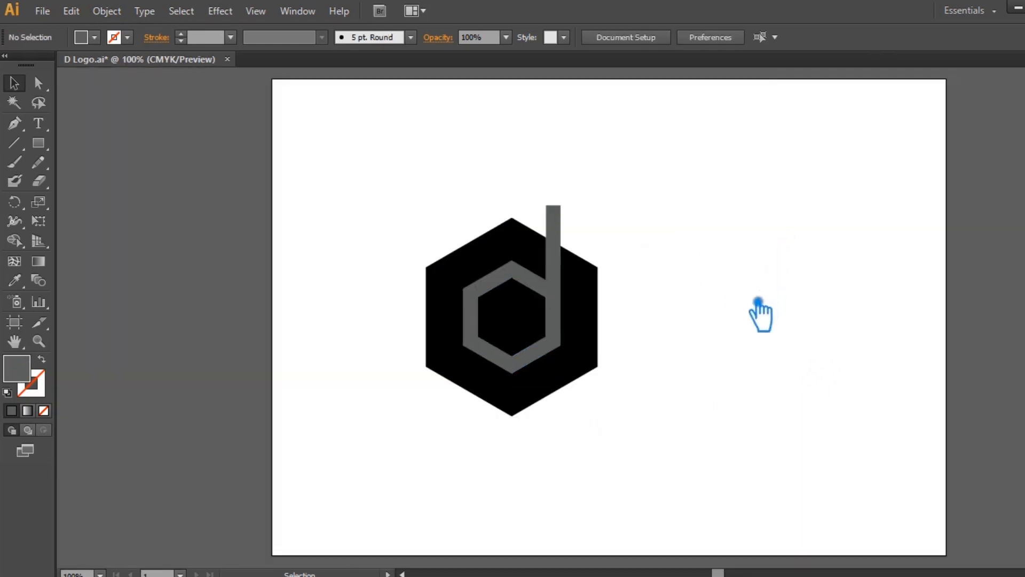
pyautogui.click(552, 298)
pyautogui.keyDown('shift'); pyautogui.click(572, 229); pyautogui.keyUp('shift')
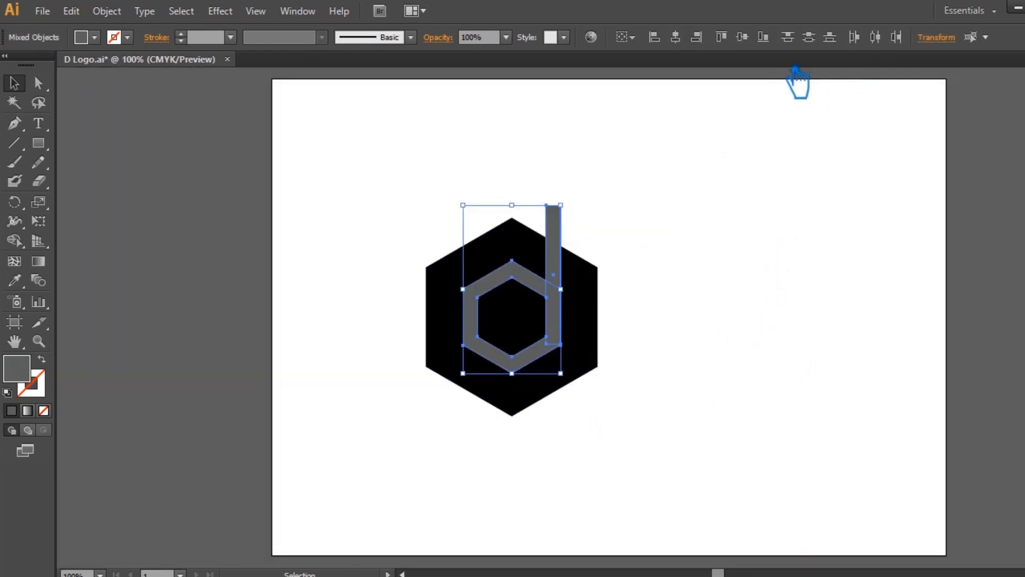
pyautogui.hotkey('ctrl', 'shift', 'F9')
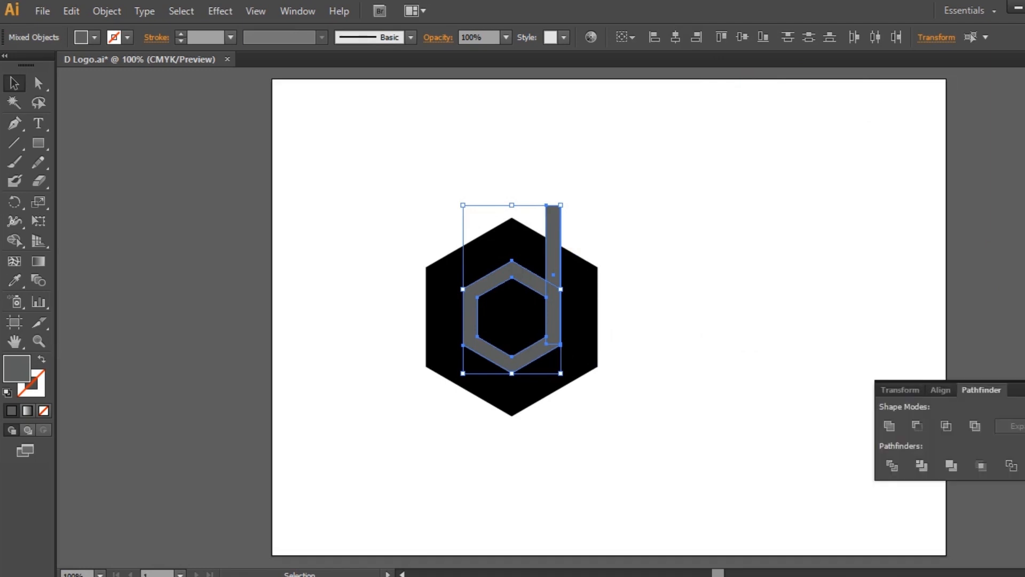
pyautogui.click(889, 425)
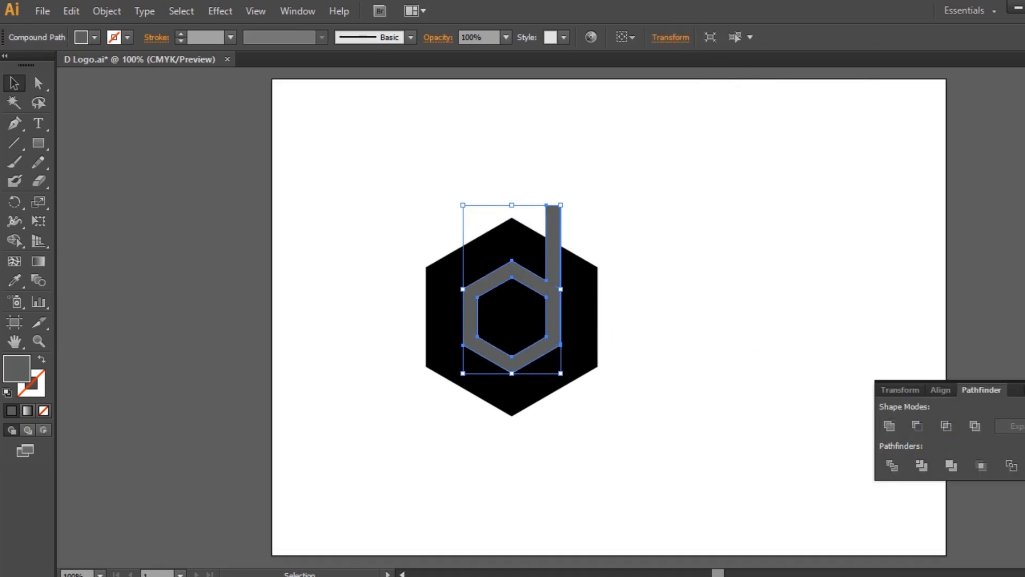
pyautogui.click(871, 374)
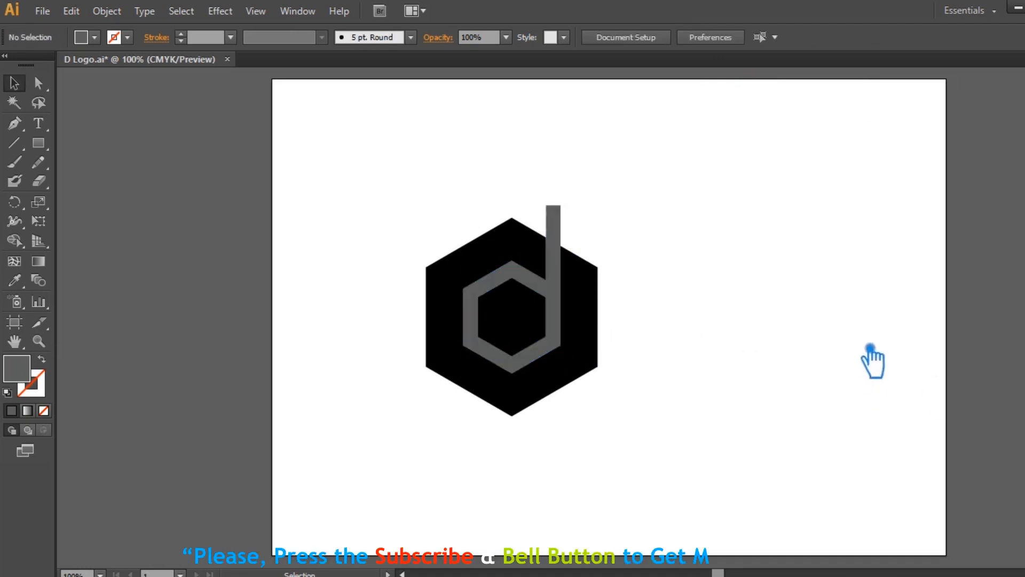
# Save the logo document
pyautogui.click(607, 318)
pyautogui.click(722, 343)
pyautogui.hotkey('ctrl', '=')
pyautogui.hotkey('ctrl', '=')
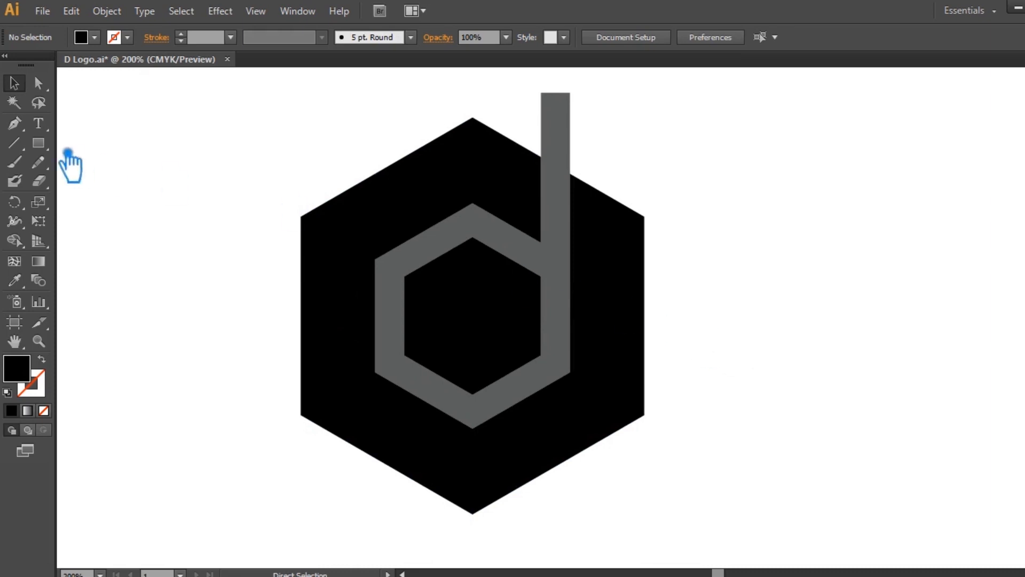
pyautogui.hotkey('ctrl', 's')
# Draw a straight vertical Pen line through the hexagon's top and bottom corners, extending past both, with no fill and no stroke
pyautogui.click(15, 124)
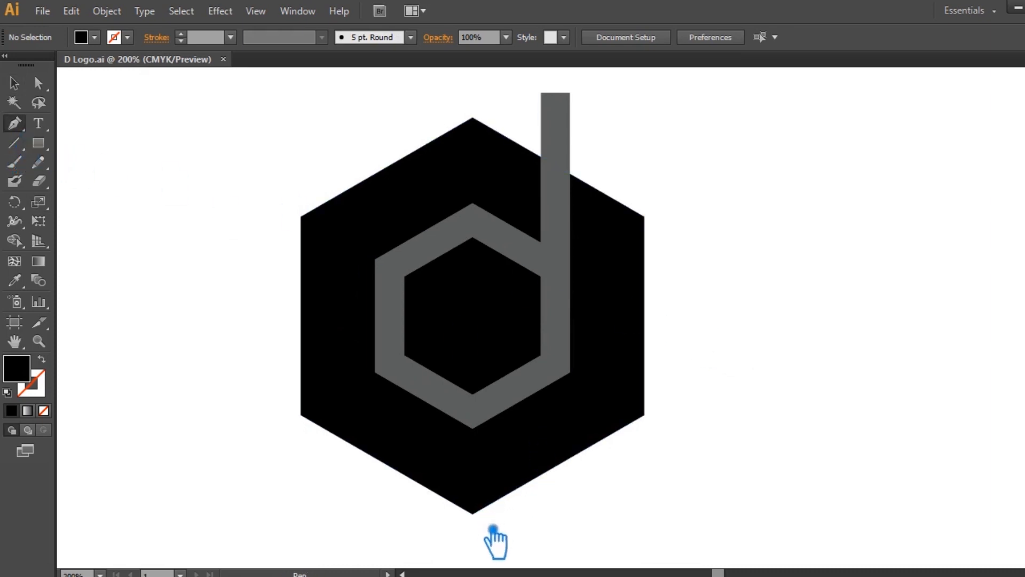
pyautogui.click(473, 541)
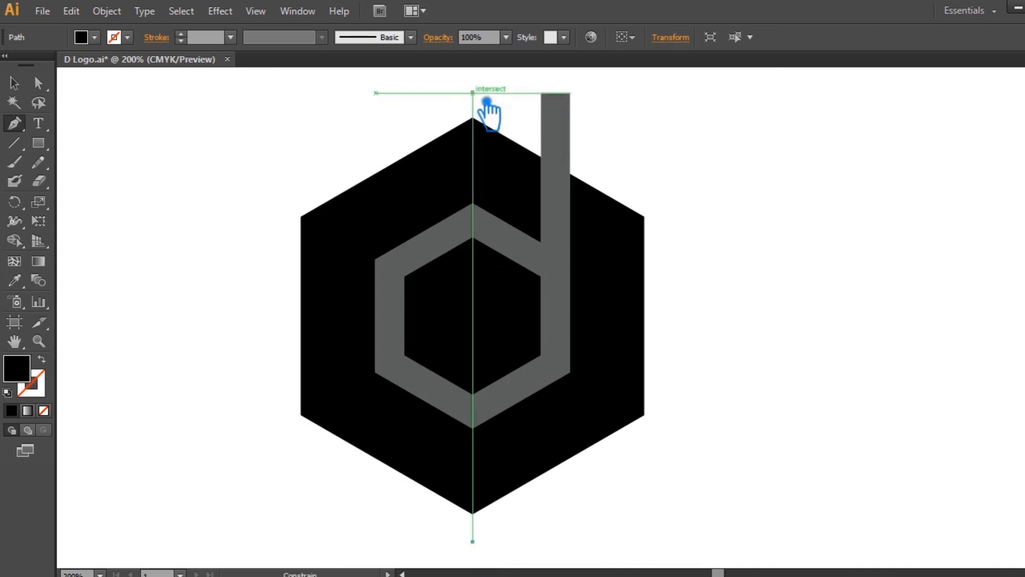
pyautogui.click(473, 93)
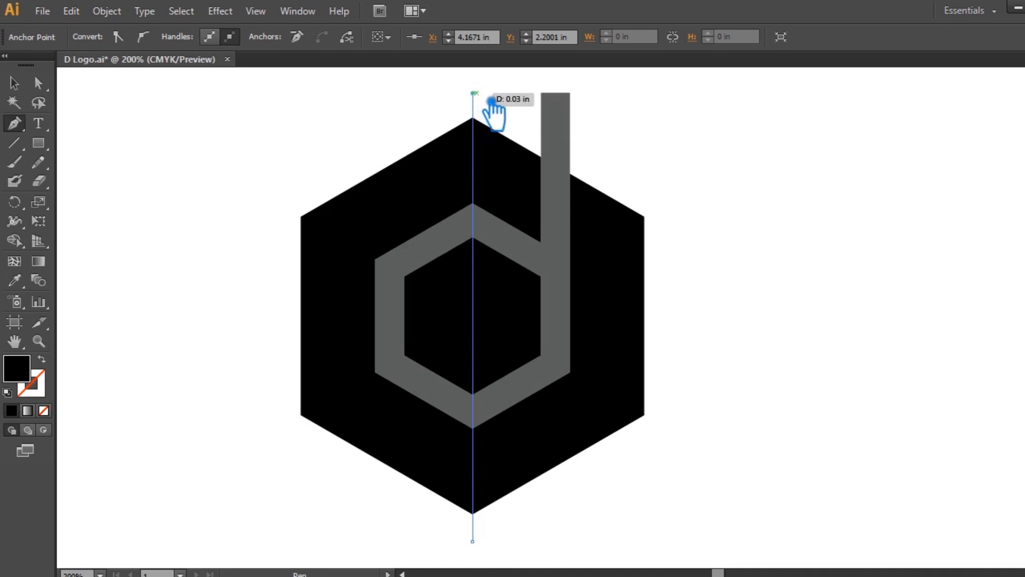
pyautogui.click(20, 84)
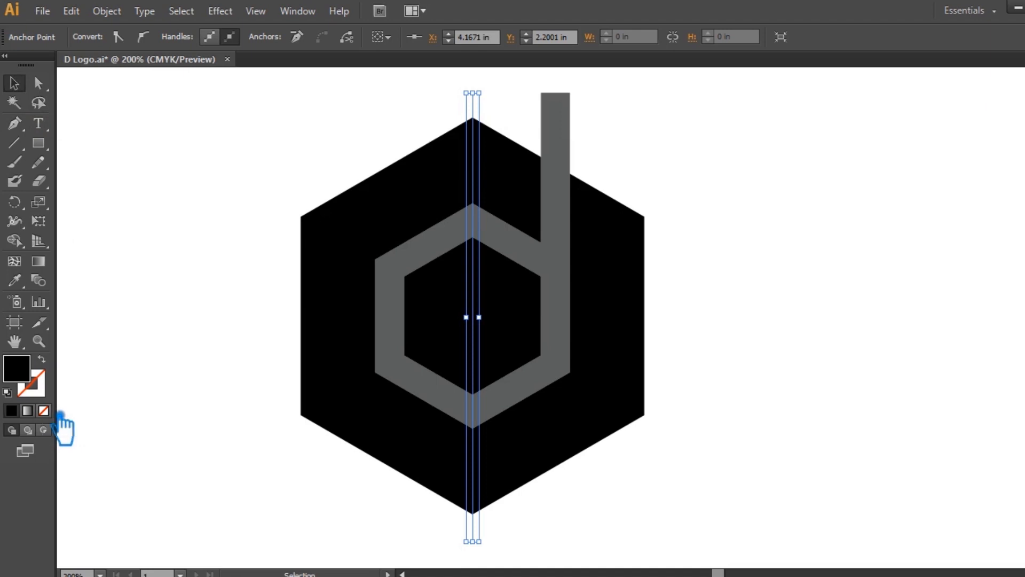
pyautogui.click(43, 410)
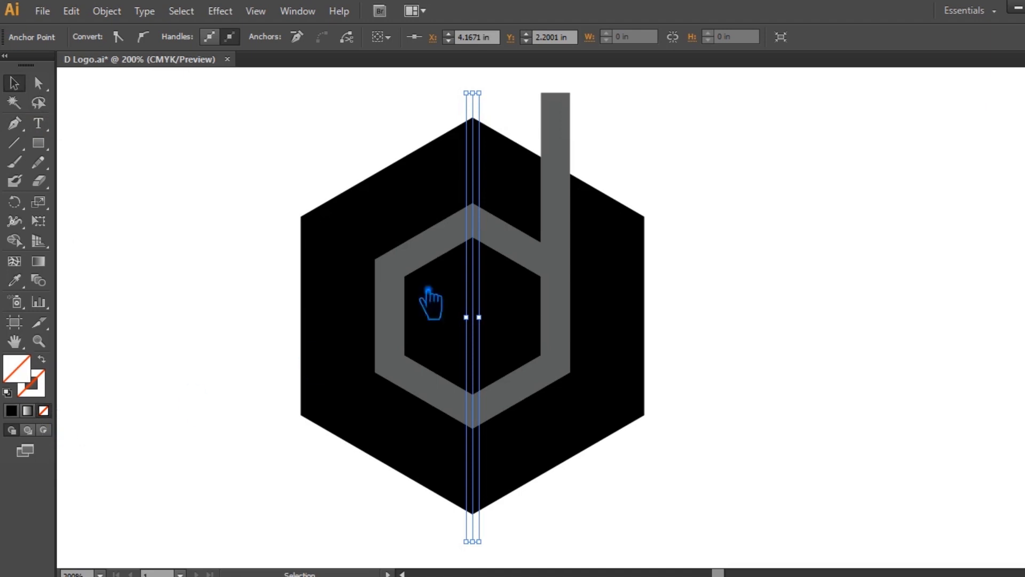
pyautogui.click(799, 337)
# Create a rotated copy of the vertical line passing through the black hexagon's upper-right and lower-left corners
pyautogui.click(476, 112)
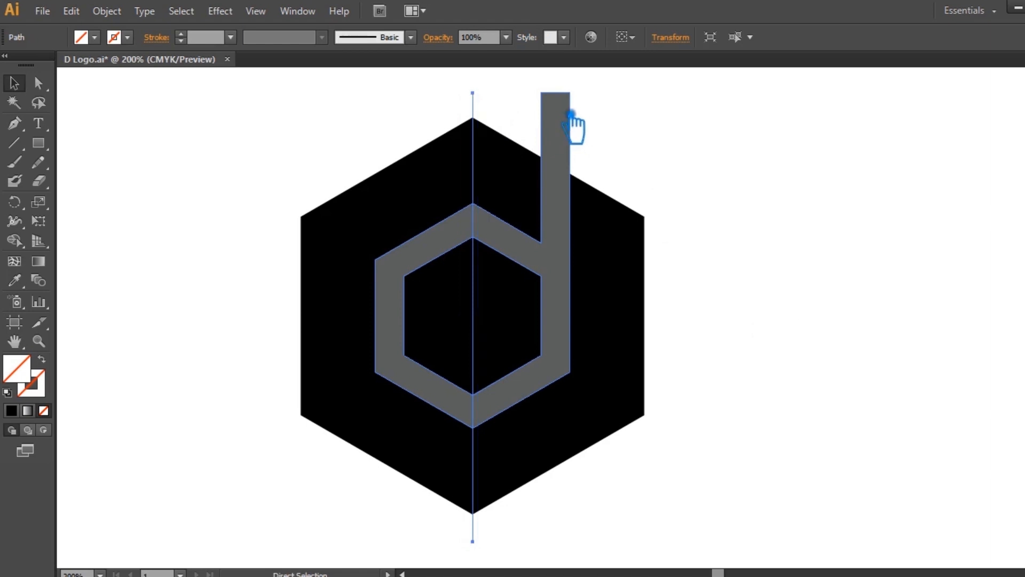
pyautogui.press('v')
pyautogui.moveTo(496, 94); pyautogui.dragTo(703, 215)
pyautogui.click(755, 226)
pyautogui.moveTo(754, 470); pyautogui.dragTo(221, 113)
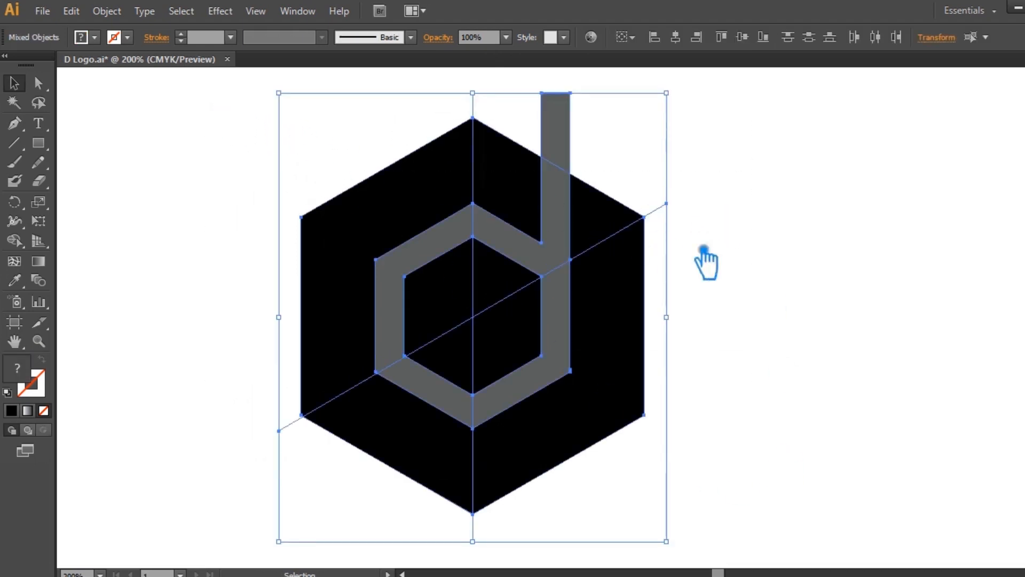
pyautogui.click(744, 272)
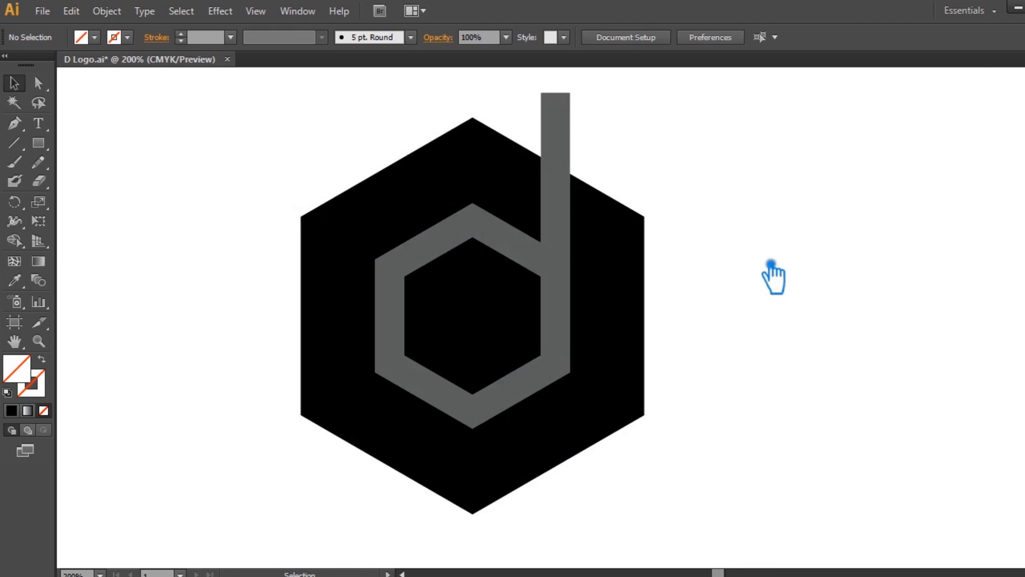
# Create a rotated copy of the diagonal line running through the black hexagon's upper-left and lower-right corners
pyautogui.click(662, 219)
pyautogui.press('ctrl')
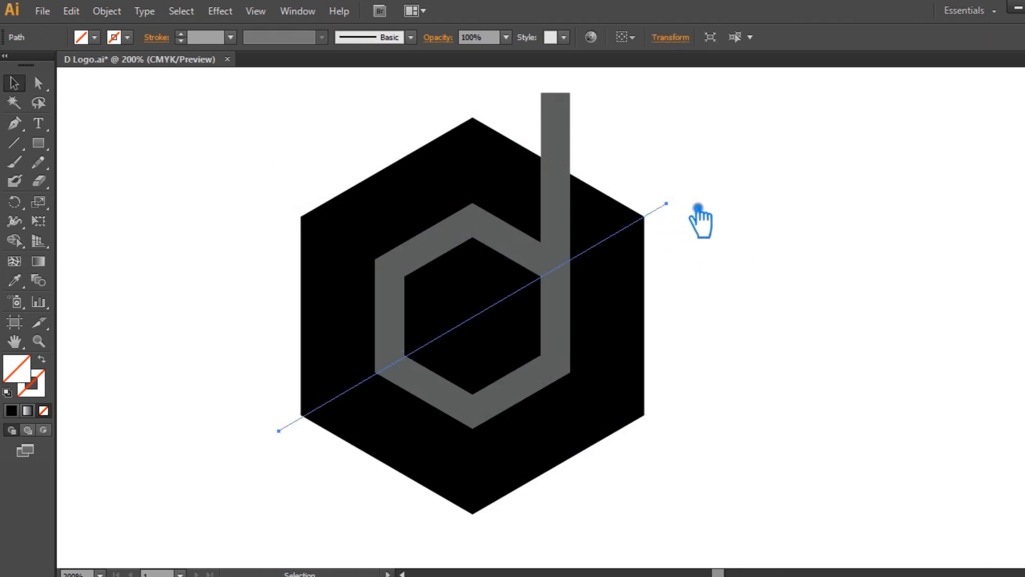
pyautogui.moveTo(689, 211); pyautogui.dragTo(677, 418)
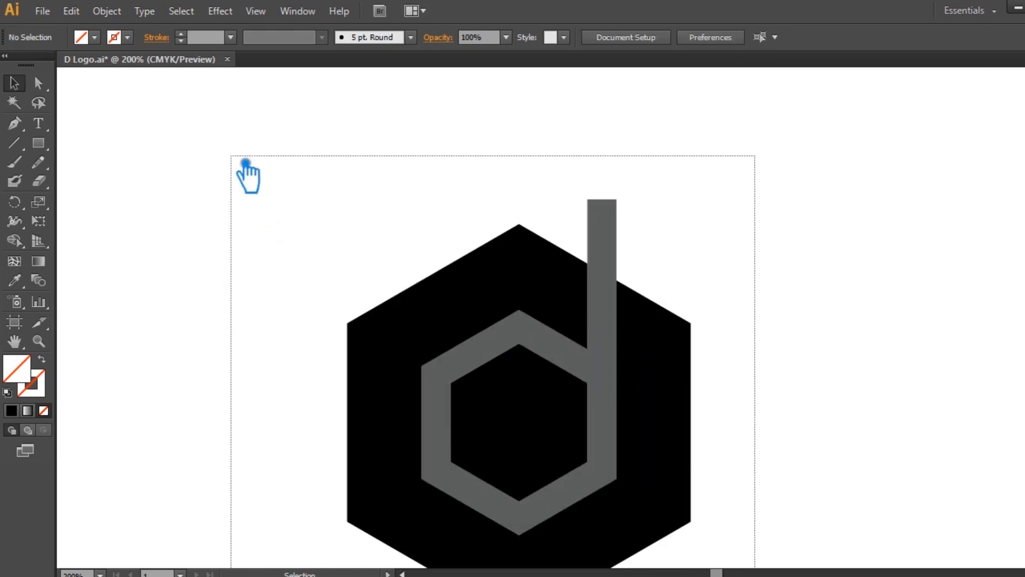
# Divide all the overlapping artwork, including the d, the hexagon and the three crossing lines, with Pathfinder Divide
pyautogui.moveTo(246, 163); pyautogui.dragTo(231, 155)
pyautogui.press('space')
pyautogui.moveTo(873, 339); pyautogui.dragTo(854, 234)
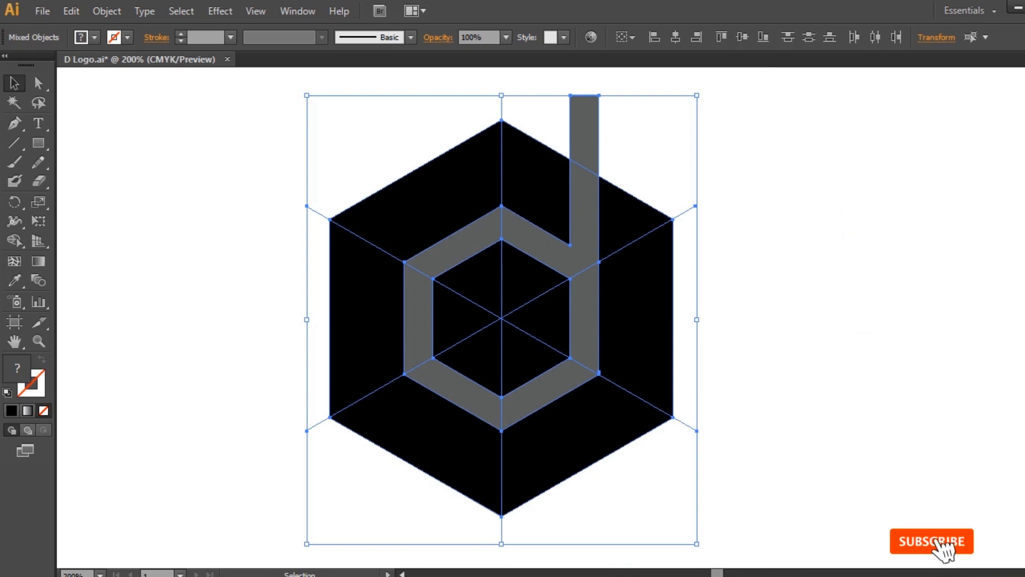
pyautogui.hotkey('ctrl', 'shift', 'F9')
pyautogui.click(893, 466)
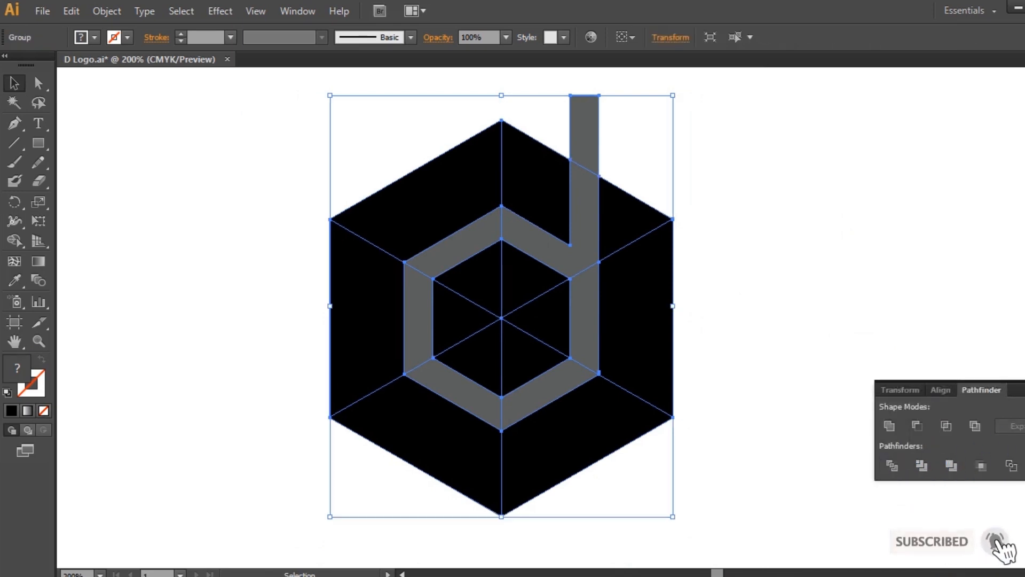
pyautogui.click(933, 344)
# Ungroup the divided logo artwork into separate pieces
pyautogui.click(633, 265)
pyautogui.rightClick(620, 247)
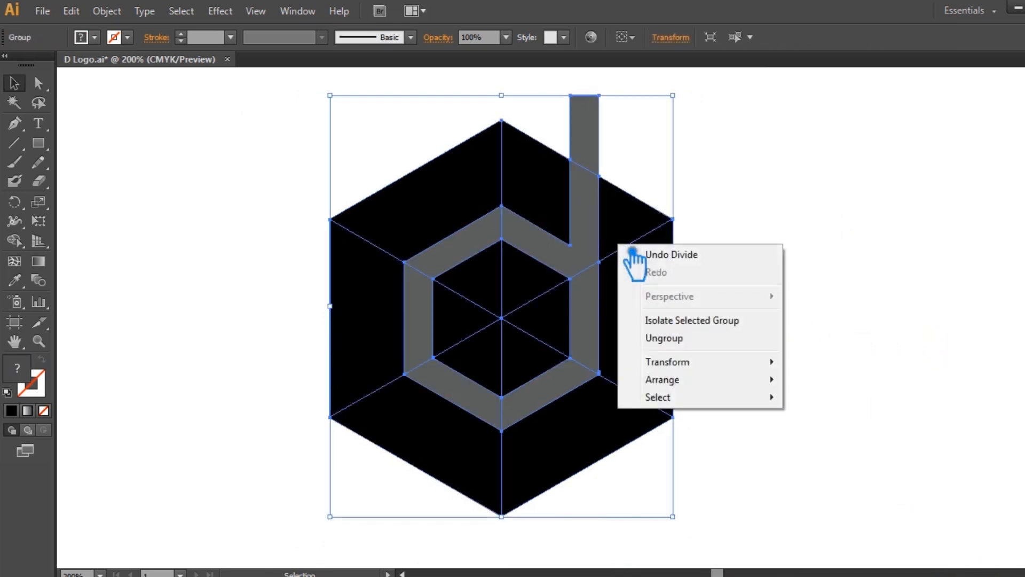
pyautogui.click(681, 339)
pyautogui.click(753, 315)
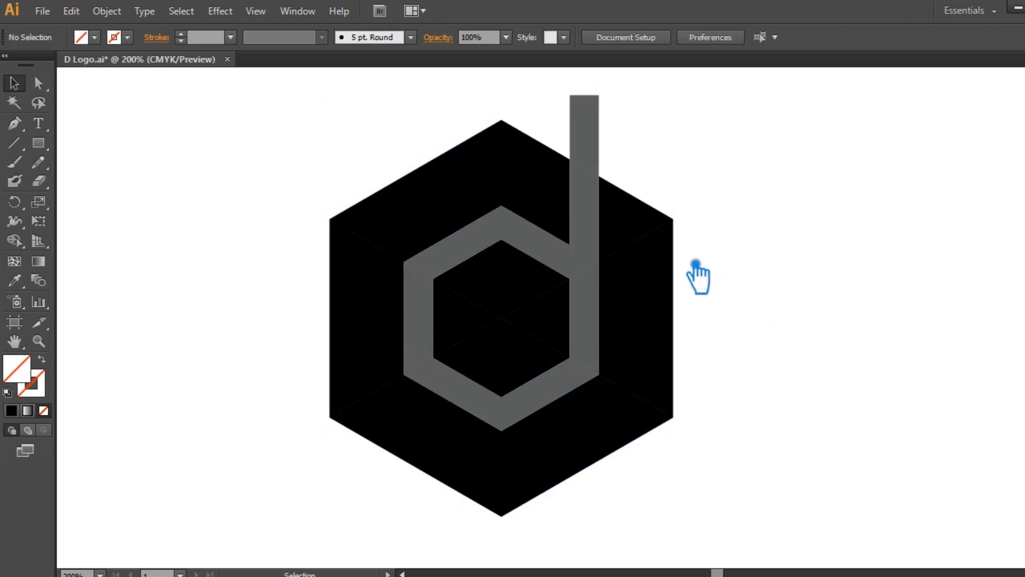
pyautogui.click(653, 232)
pyautogui.click(769, 270)
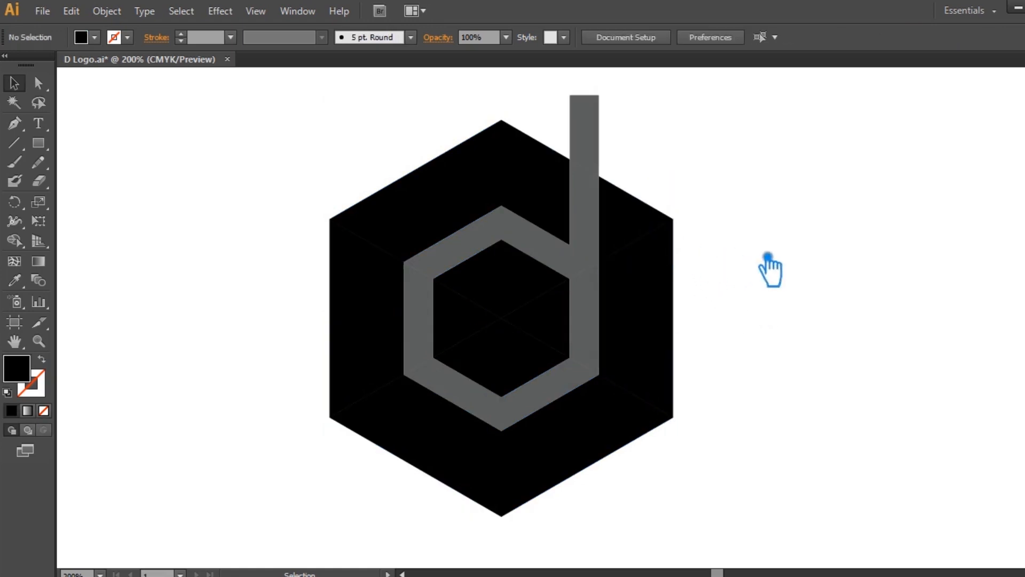
# Unite the black pieces on the hexagon's right and upper-right sides, including the inner triangles, into one right face
pyautogui.click(670, 326)
pyautogui.keyDown('shift'); pyautogui.click(567, 316); pyautogui.keyUp('shift')
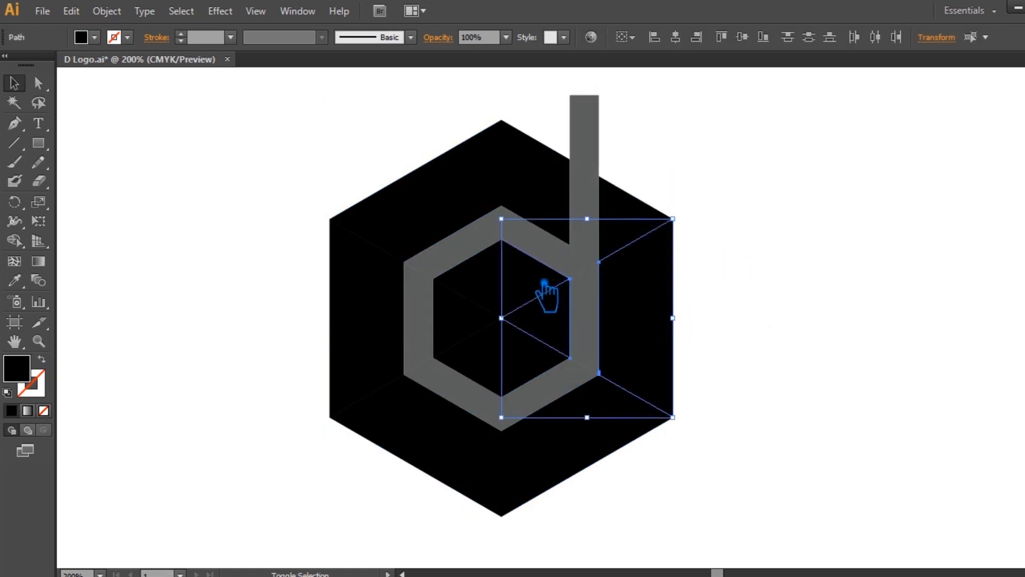
pyautogui.keyDown('shift'); pyautogui.click(540, 194); pyautogui.keyUp('shift')
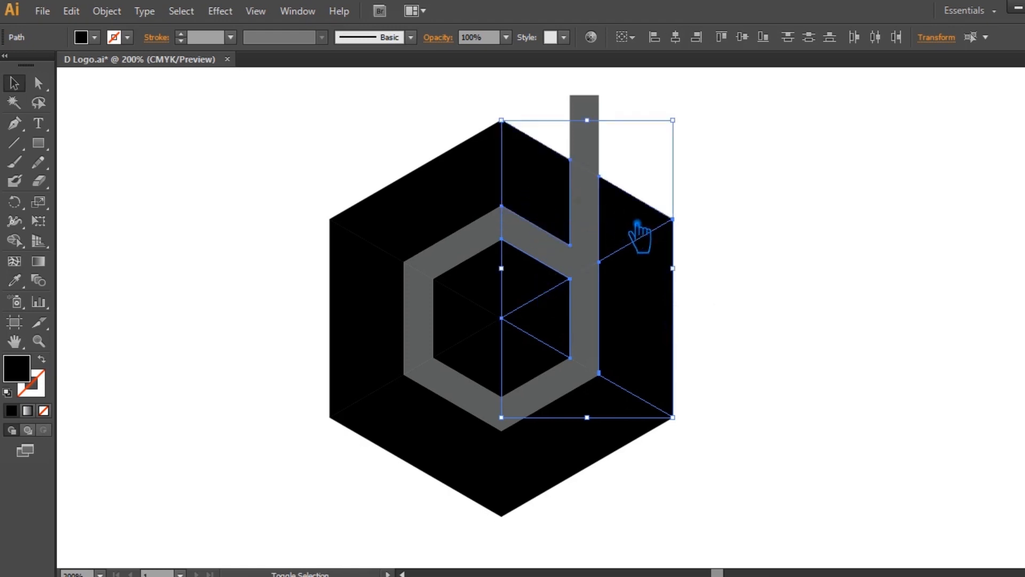
pyautogui.hotkey('ctrl', 'shift', 'F9')
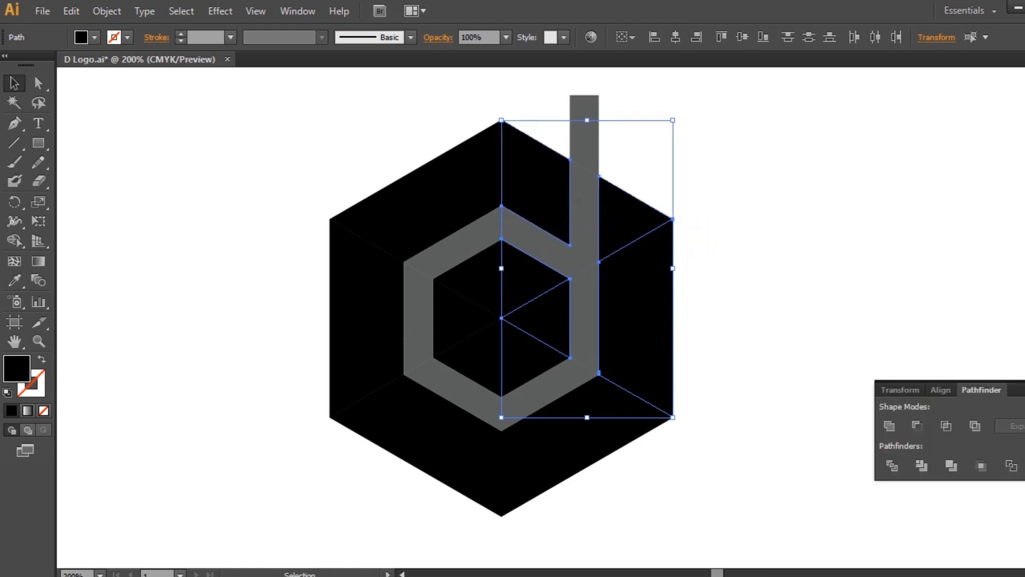
pyautogui.click(916, 428)
pyautogui.click(897, 252)
# Unite the black pieces on the hexagon's left and upper-left sides, including the inner triangles, into one left face
pyautogui.click(462, 200)
pyautogui.keyDown('shift'); pyautogui.click(353, 324); pyautogui.keyUp('shift')
pyautogui.keyDown('shift'); pyautogui.click(469, 320); pyautogui.keyUp('shift')
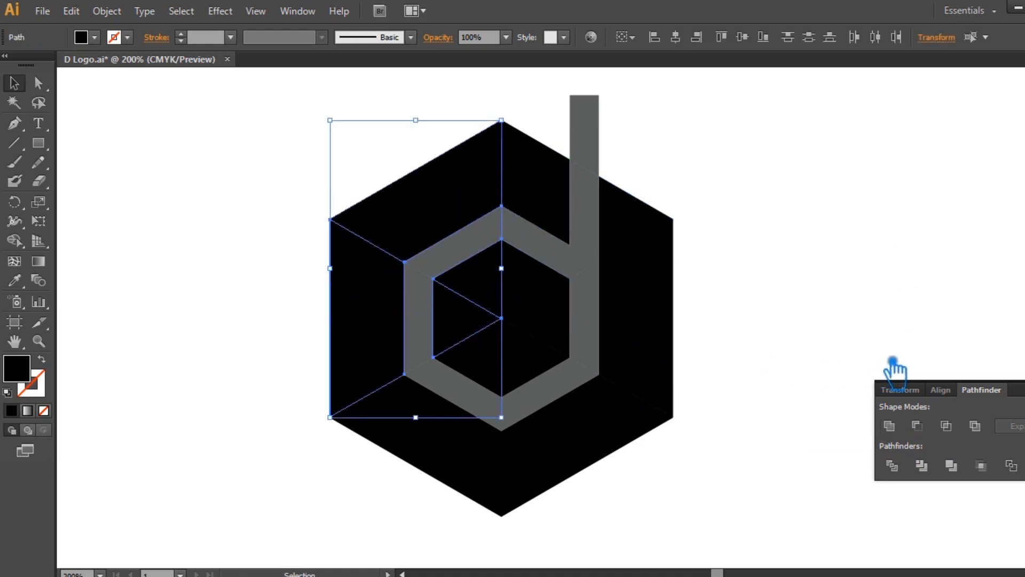
pyautogui.click(890, 426)
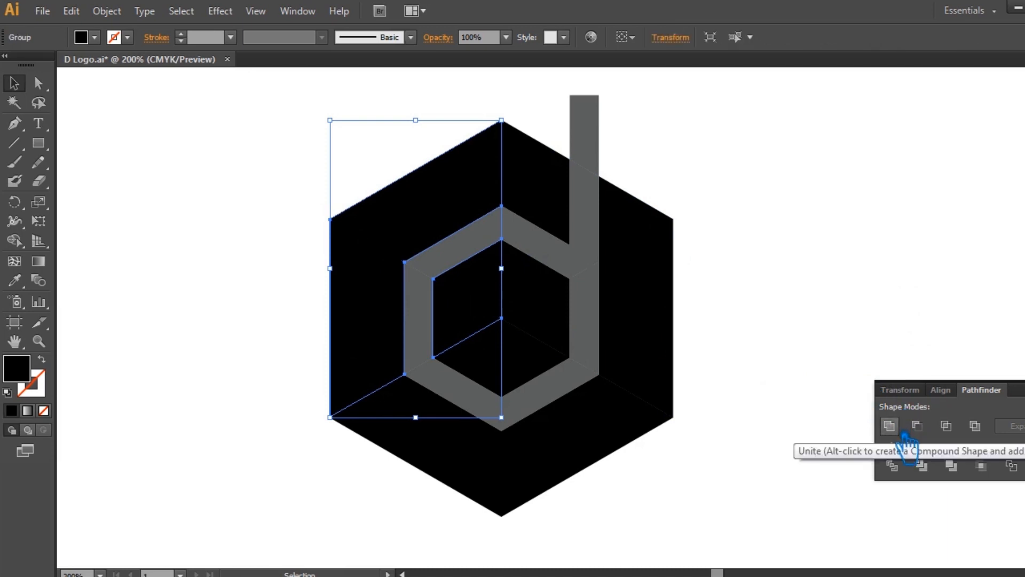
pyautogui.click(849, 283)
# Unite the black pieces of the hexagon's two lower sides, including the inner triangles, into one bottom face
pyautogui.click(463, 458)
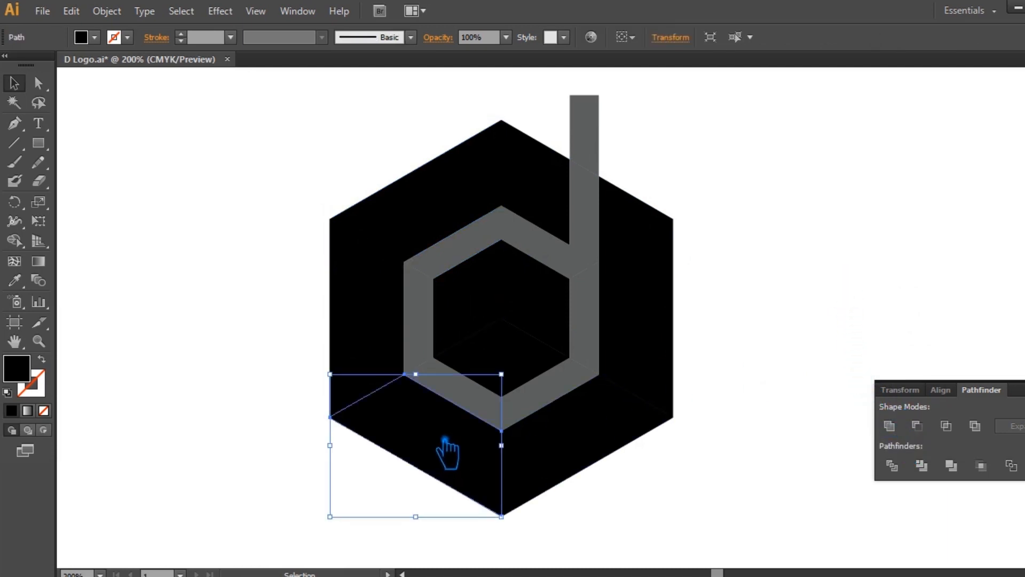
pyautogui.keyDown('shift'); pyautogui.click(534, 370); pyautogui.keyUp('shift')
pyautogui.keyDown('shift'); pyautogui.click(587, 427); pyautogui.keyUp('shift')
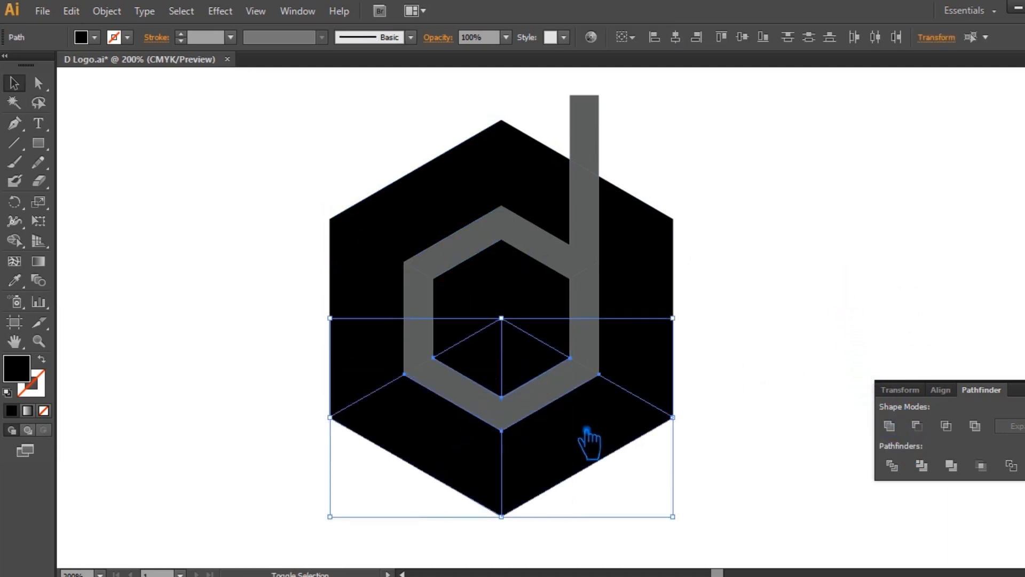
pyautogui.click(890, 426)
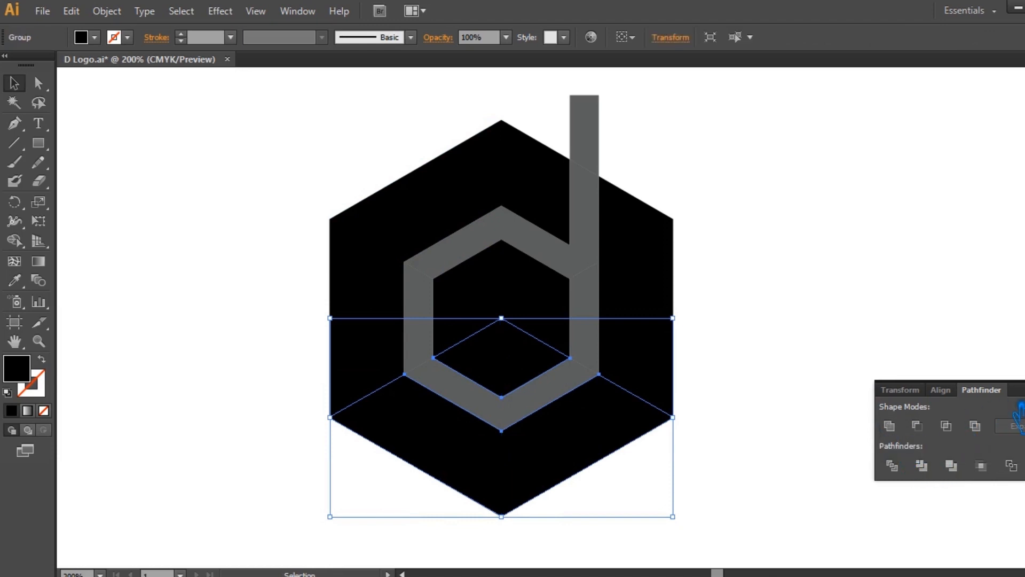
pyautogui.click(906, 313)
# Delete every grey d segment inside the black hexagon, keeping only the stem section that extends above it
pyautogui.click(599, 138)
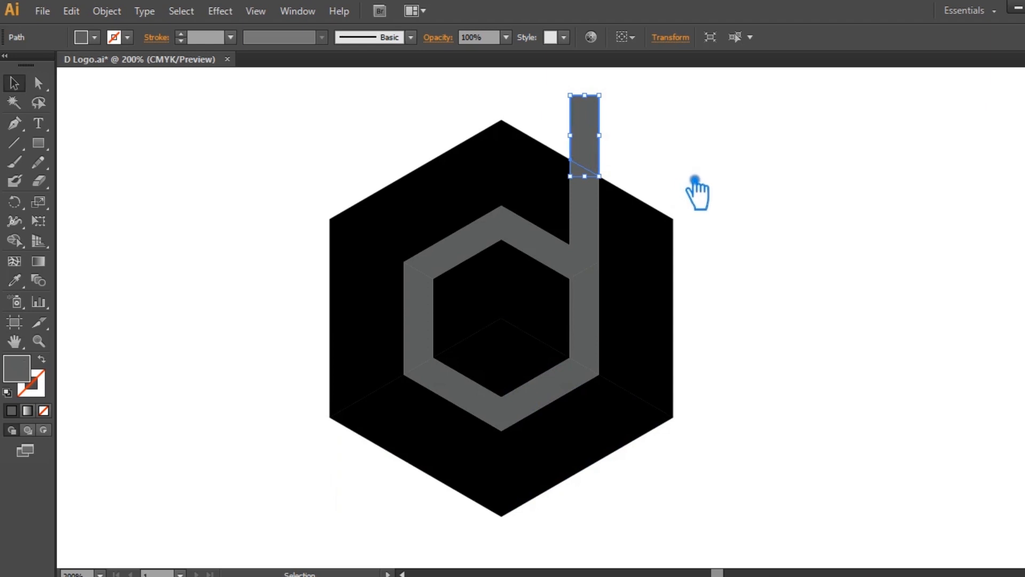
pyautogui.click(755, 193)
pyautogui.click(602, 243)
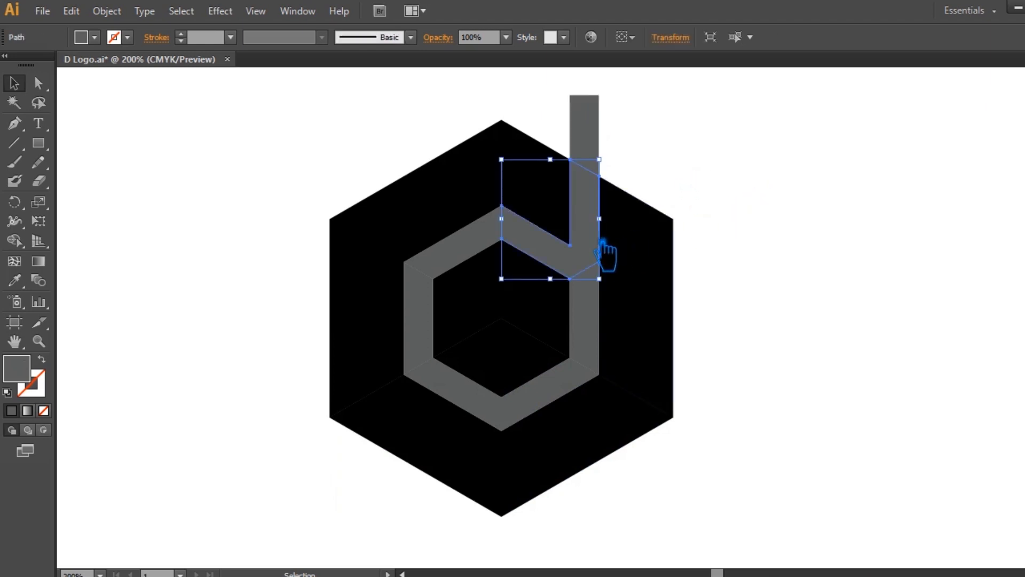
pyautogui.press('Delete')
pyautogui.click(594, 299)
pyautogui.press('Delete')
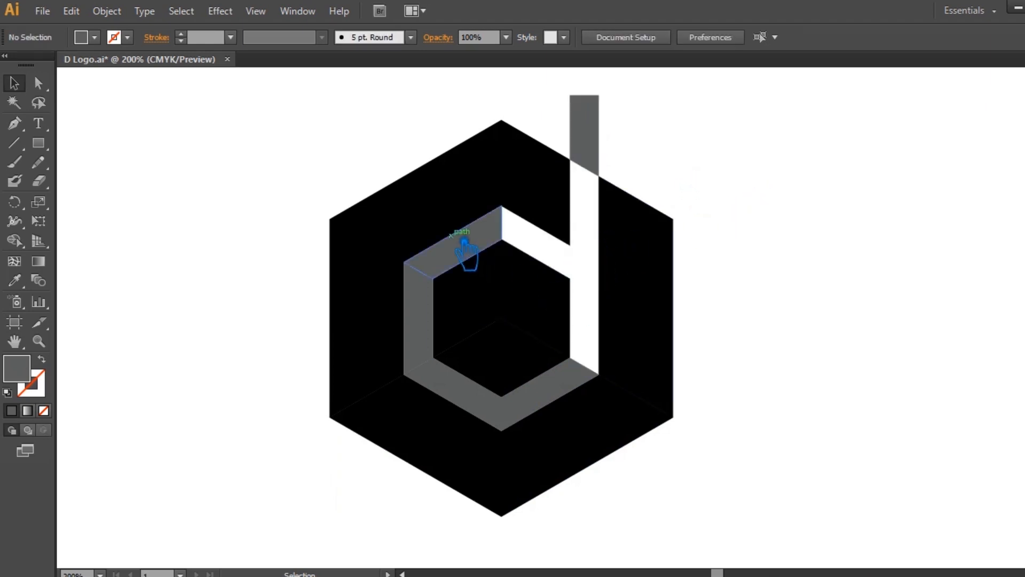
pyautogui.click(462, 238)
pyautogui.press('Delete')
pyautogui.click(437, 318)
pyautogui.press('Delete')
pyautogui.click(453, 387)
pyautogui.press('Delete')
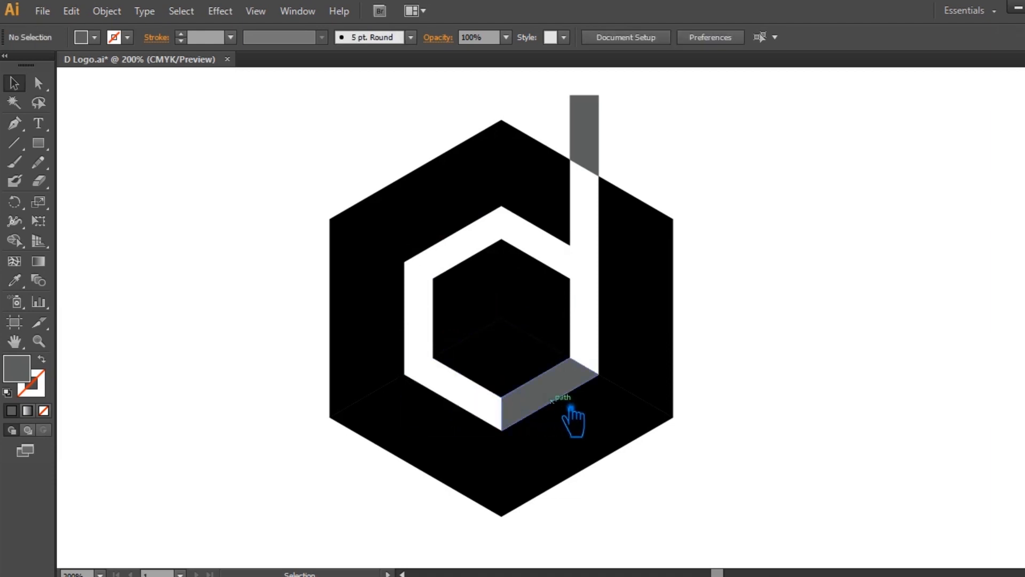
pyautogui.click(554, 401)
pyautogui.press('Delete')
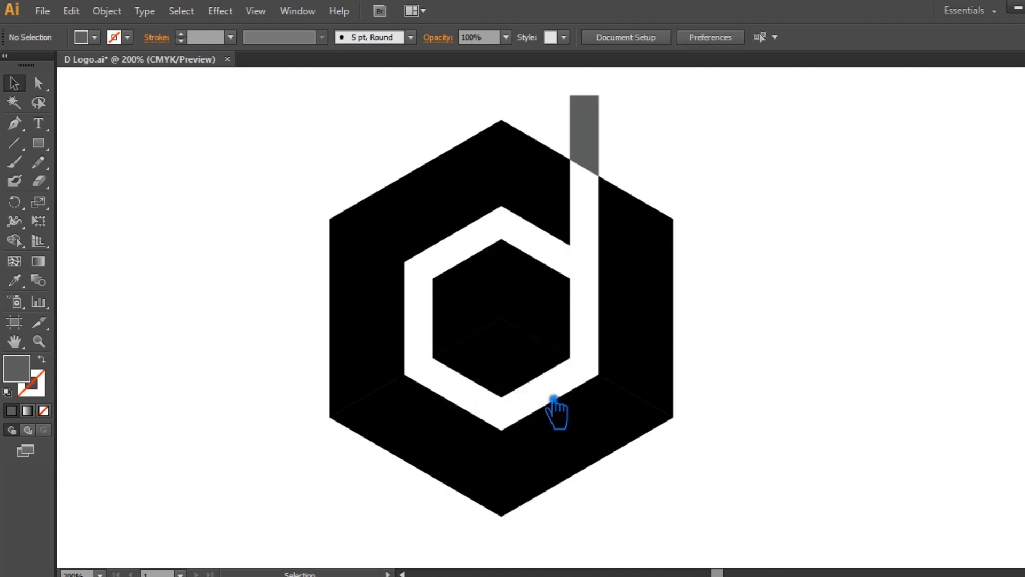
pyautogui.click(527, 369)
pyautogui.click(473, 298)
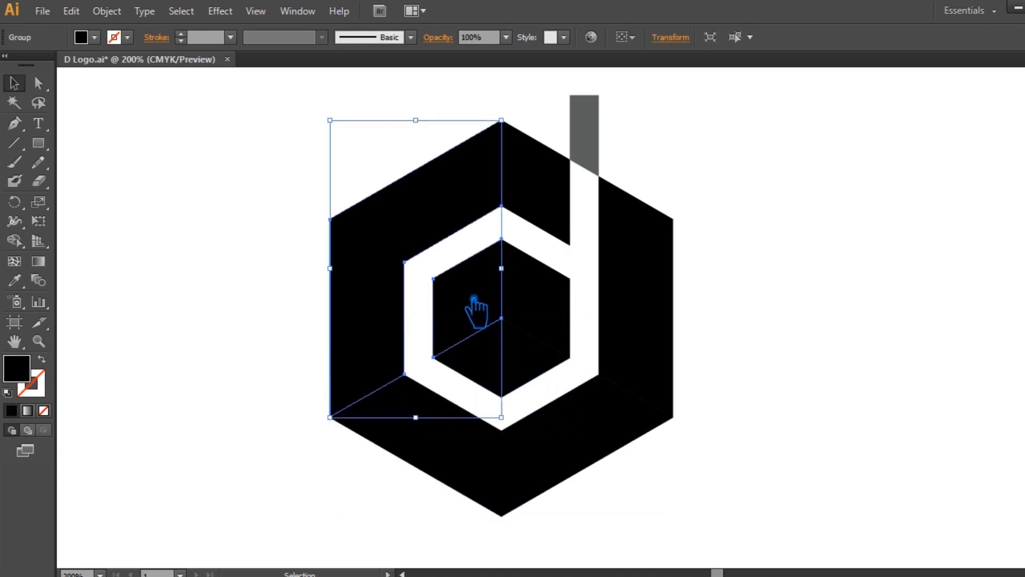
pyautogui.click(565, 297)
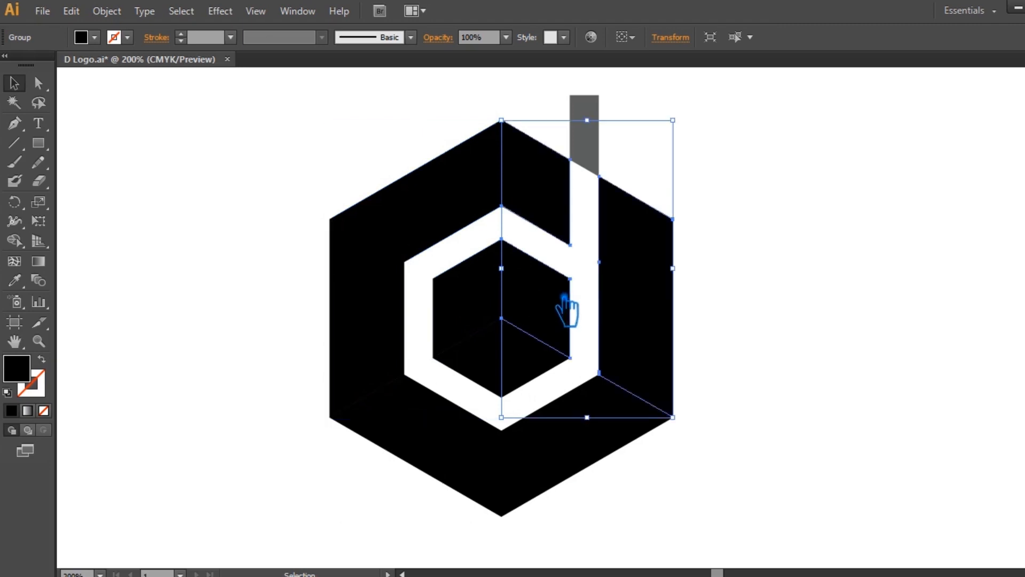
pyautogui.click(777, 195)
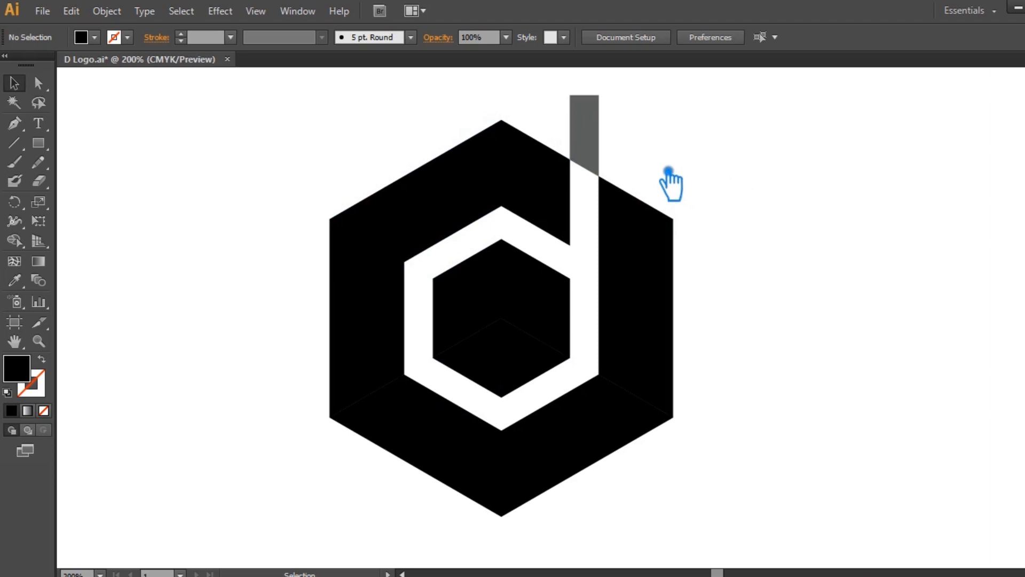
# Create a three-sided polygon with a 0.6944 in radius in the empty area beside the hexagon
pyautogui.moveTo(668, 181); pyautogui.dragTo(762, 309)
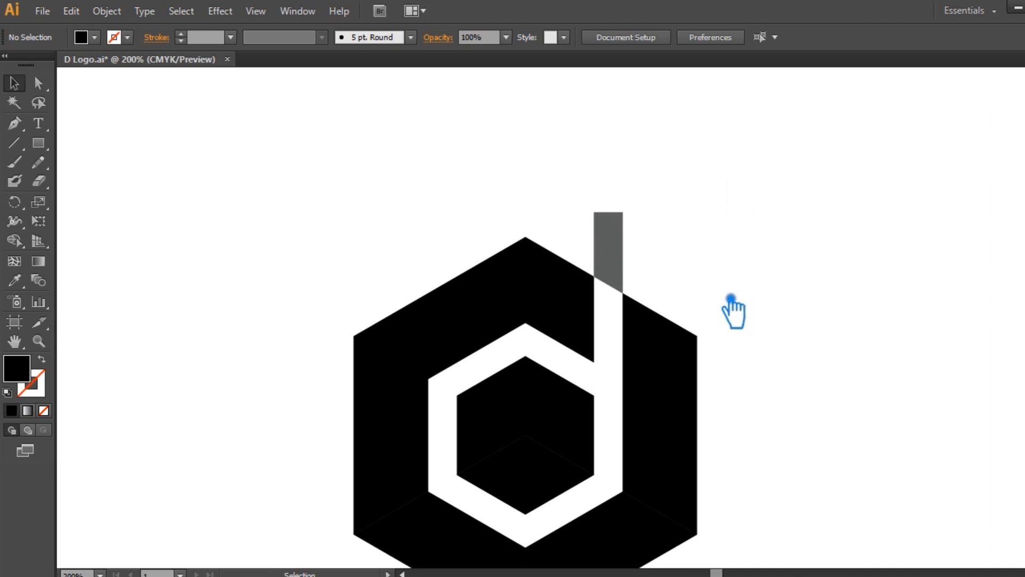
pyautogui.click(38, 142)
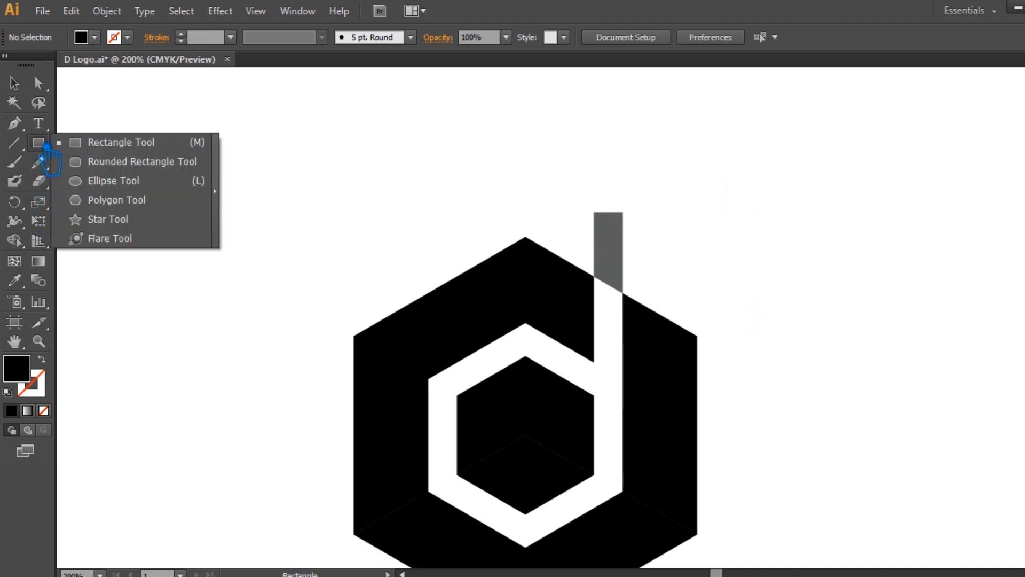
pyautogui.click(134, 206)
pyautogui.click(211, 212)
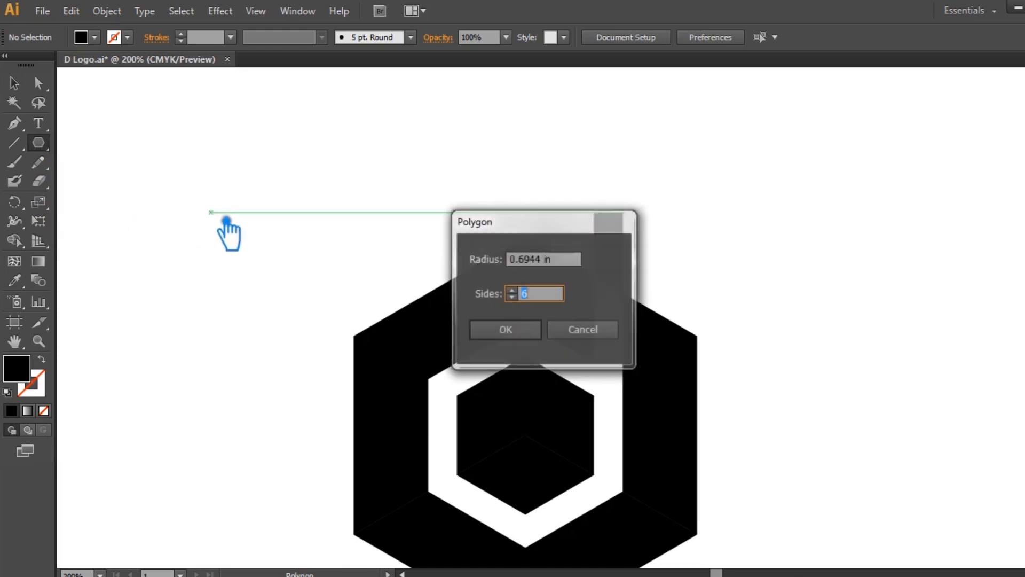
pyautogui.write('3')
pyautogui.click(528, 330)
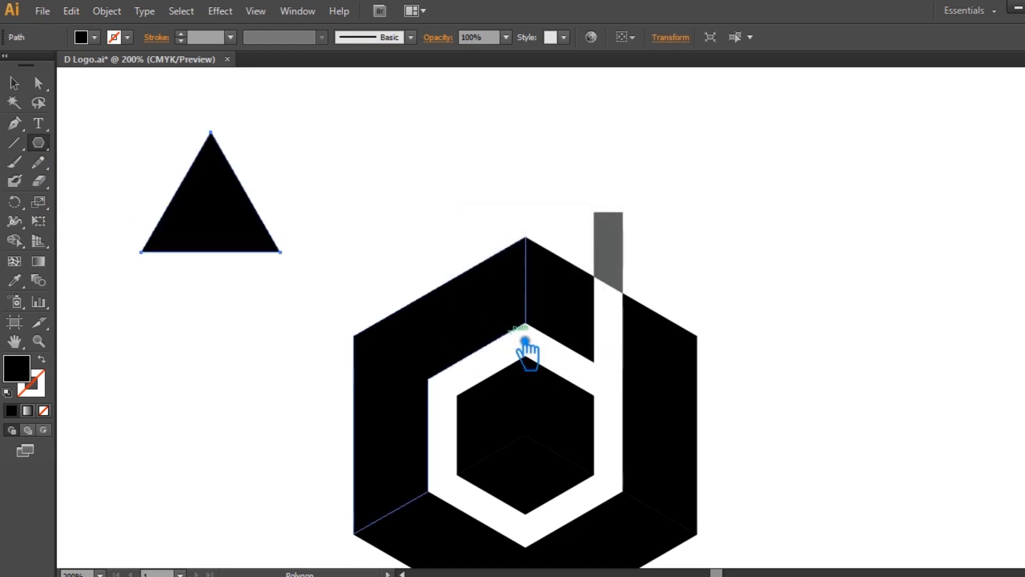
# Scale down the black triangle and place it on top of the grey stem as an arrowhead
pyautogui.click(15, 83)
pyautogui.moveTo(281, 132); pyautogui.dragTo(259, 165)
pyautogui.moveTo(238, 211); pyautogui.dragTo(633, 206)
pyautogui.click(699, 244)
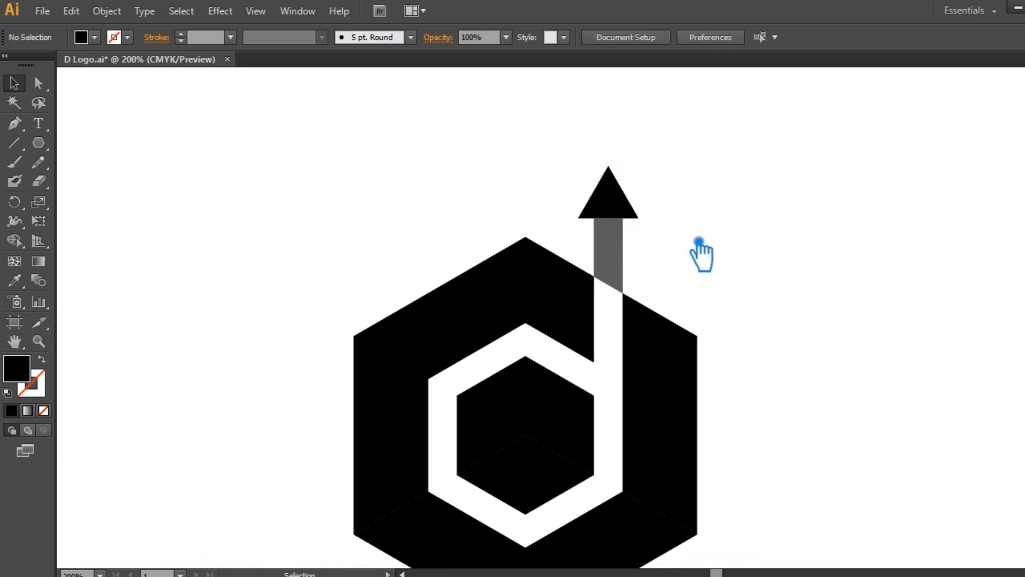
# Fill the hexagon's bottom face group with dark green #325405, switching its colour mode from Grayscale to RGB
pyautogui.moveTo(698, 280); pyautogui.dragTo(675, 268)
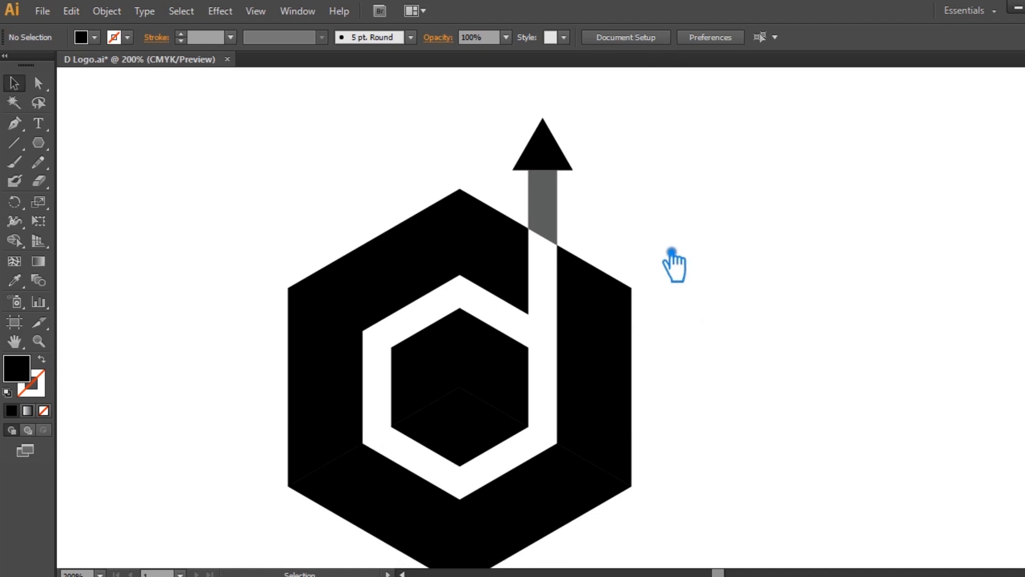
pyautogui.click(475, 435)
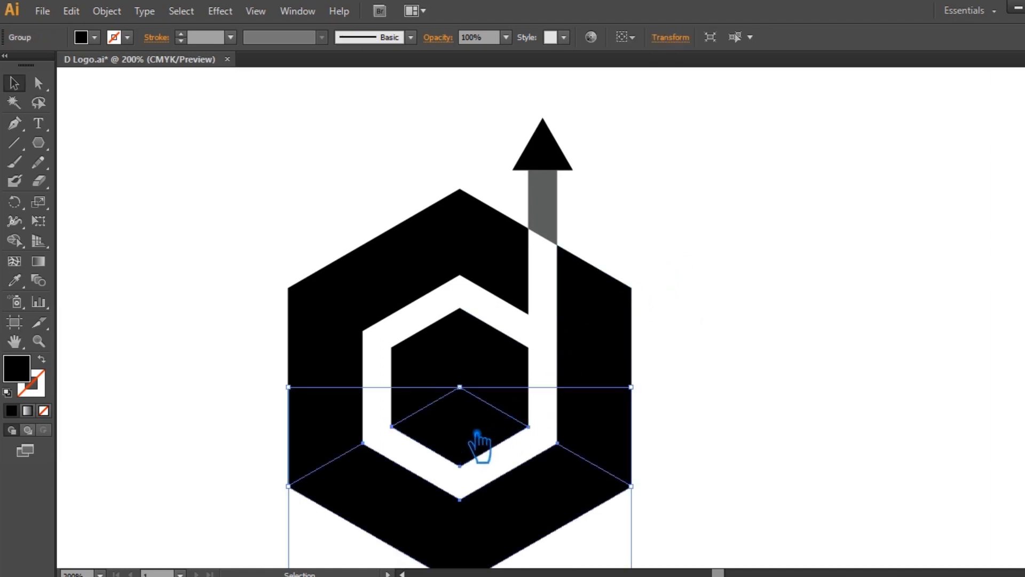
pyautogui.click(709, 315)
pyautogui.moveTo(787, 411); pyautogui.dragTo(785, 336)
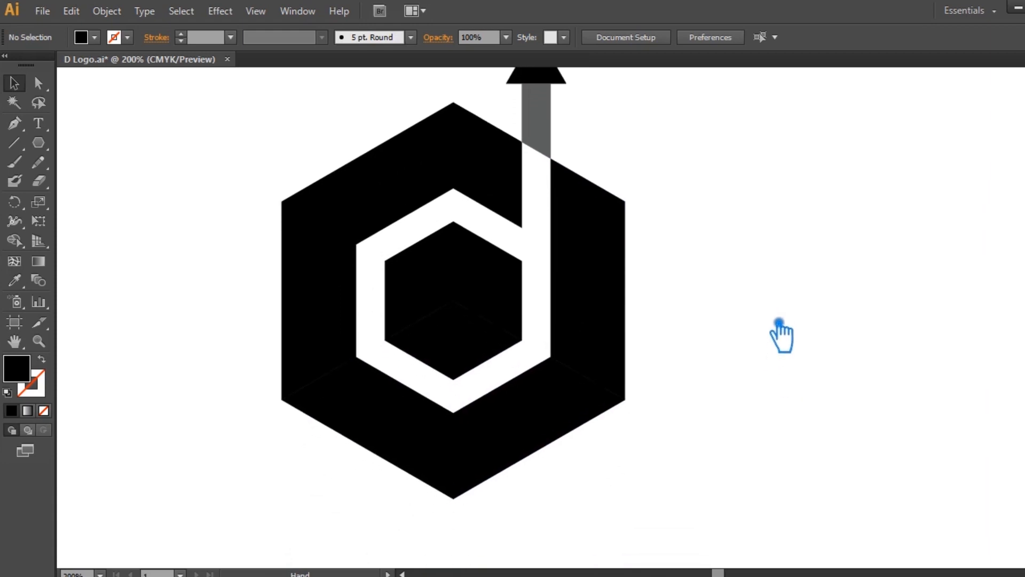
pyautogui.click(504, 355)
pyautogui.doubleClick(28, 375)
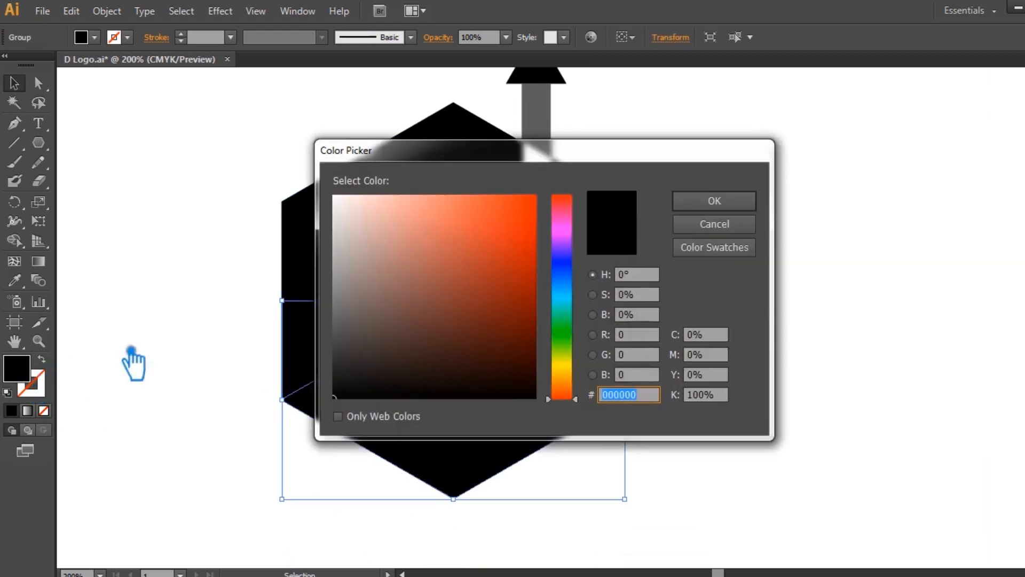
pyautogui.click(569, 395)
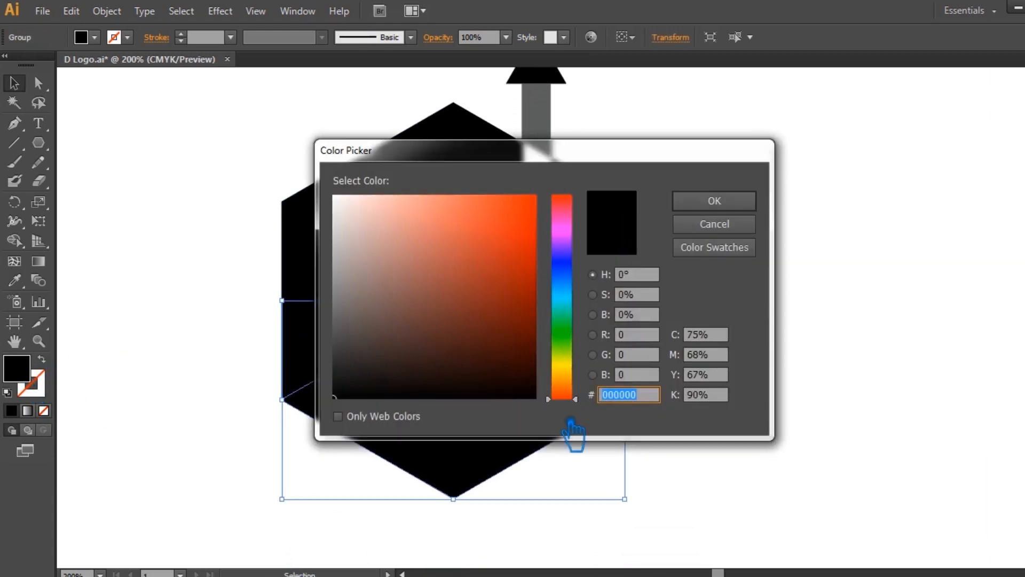
pyautogui.moveTo(573, 420)
pyautogui.mouseDown()
pyautogui.moveTo(576, 343)
pyautogui.moveTo(584, 363)
pyautogui.mouseUp()
pyautogui.moveTo(515, 260)
pyautogui.mouseDown()
pyautogui.moveTo(529, 238)
pyautogui.moveTo(542, 335)
pyautogui.moveTo(533, 350)
pyautogui.mouseUp()
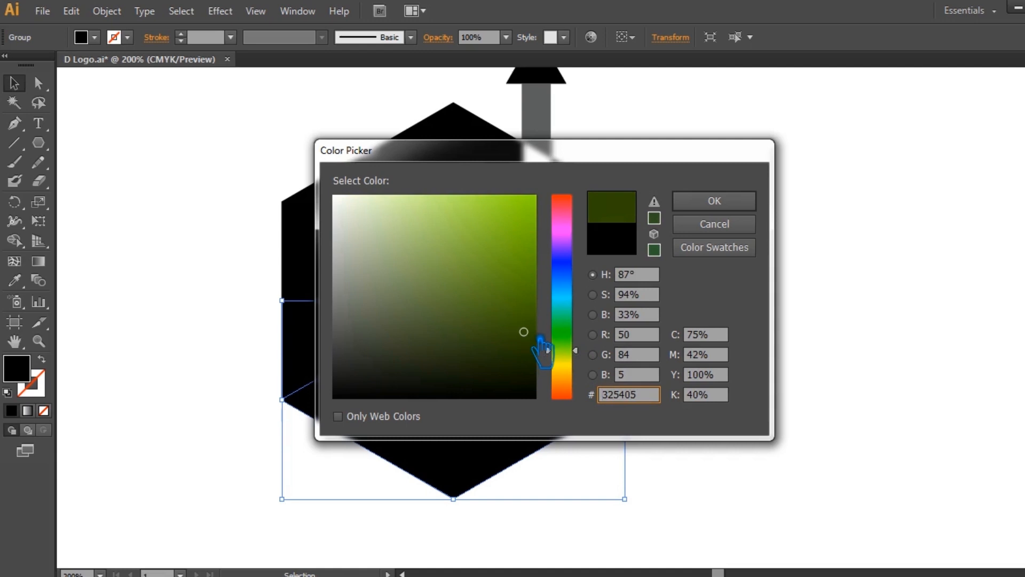
pyautogui.click(714, 222)
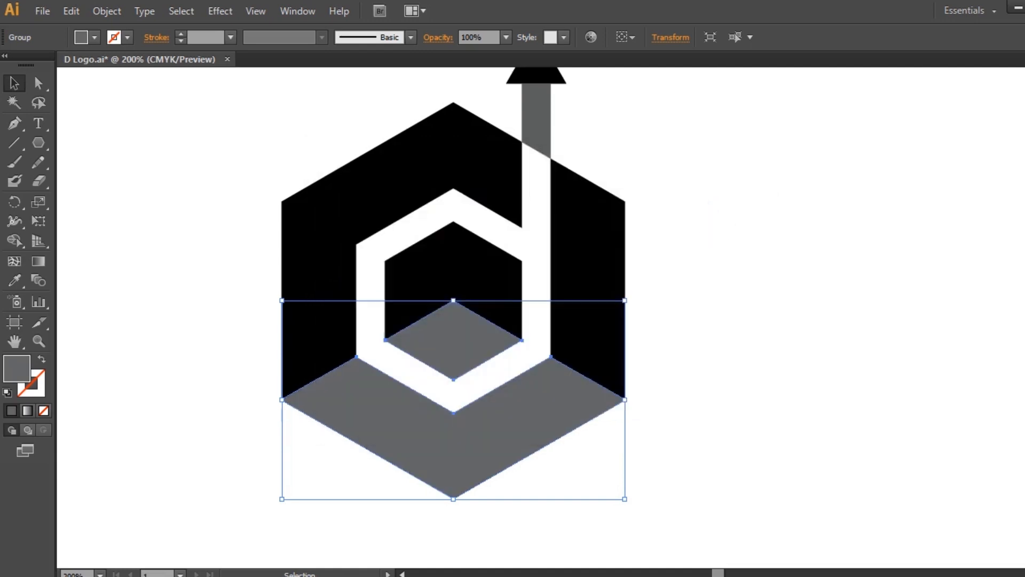
pyautogui.press('F6')
pyautogui.click(1021, 68)
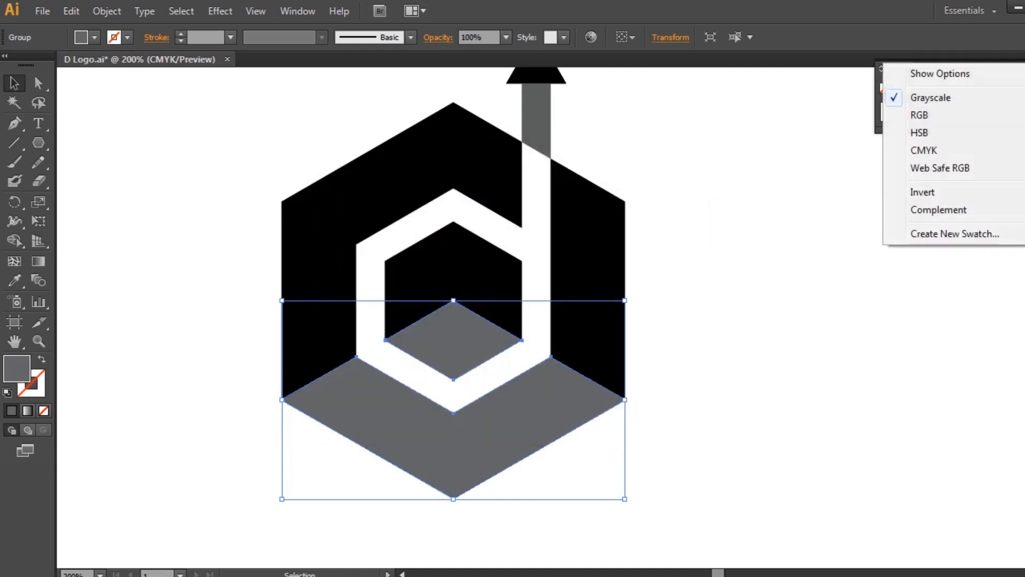
pyautogui.click(944, 116)
pyautogui.click(776, 276)
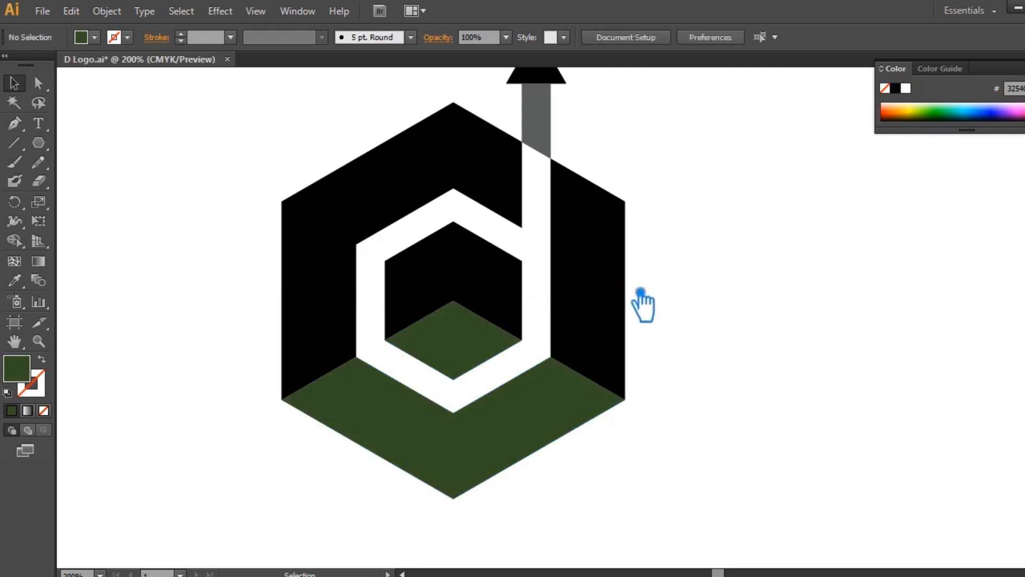
# Fill the hexagon's right face group with medium green #5B8E0A, starting from the bottom face's sampled dark green
pyautogui.click(602, 287)
pyautogui.click(15, 280)
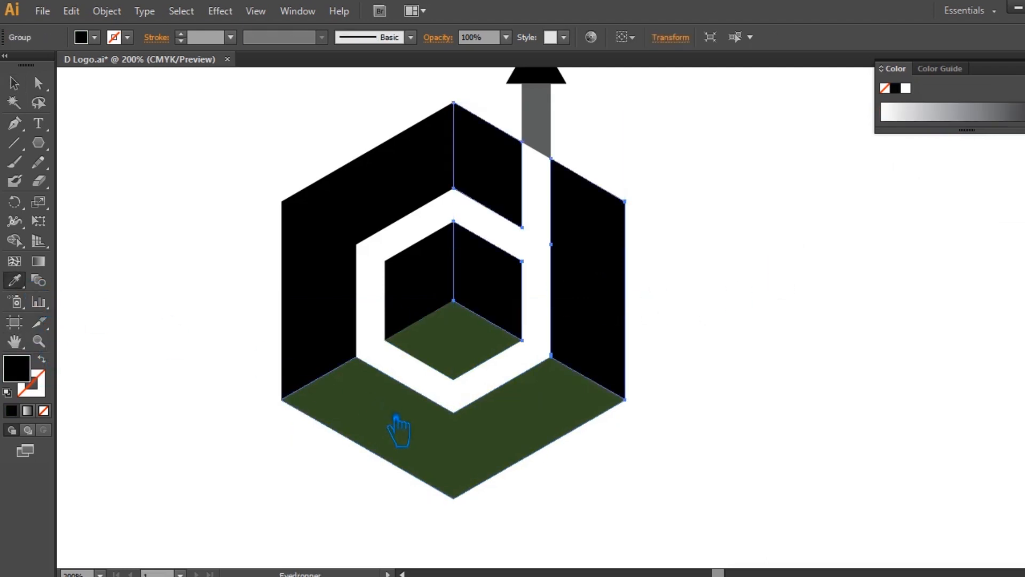
pyautogui.click(405, 432)
pyautogui.doubleClick(30, 375)
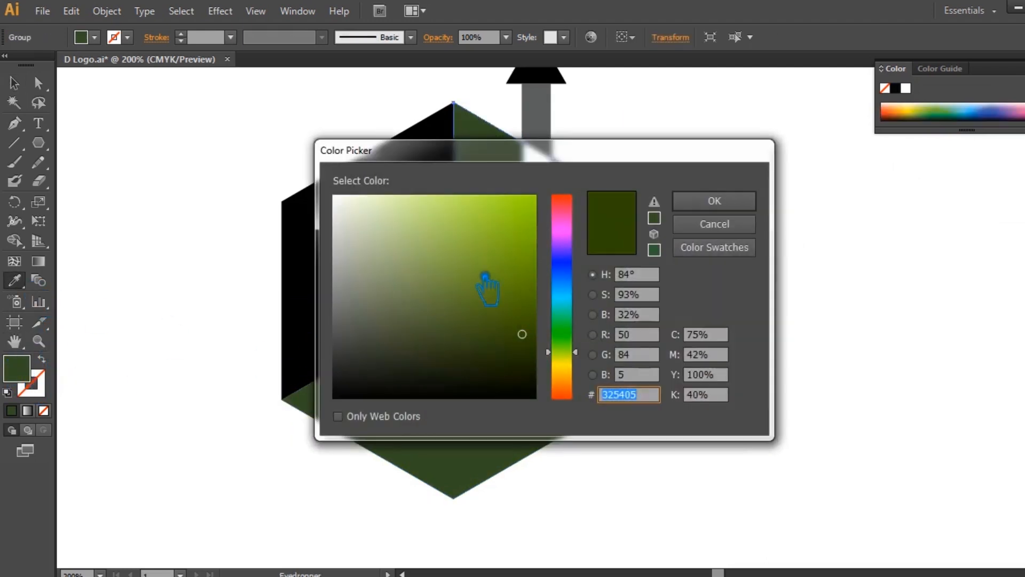
pyautogui.click(522, 285)
pyautogui.click(740, 205)
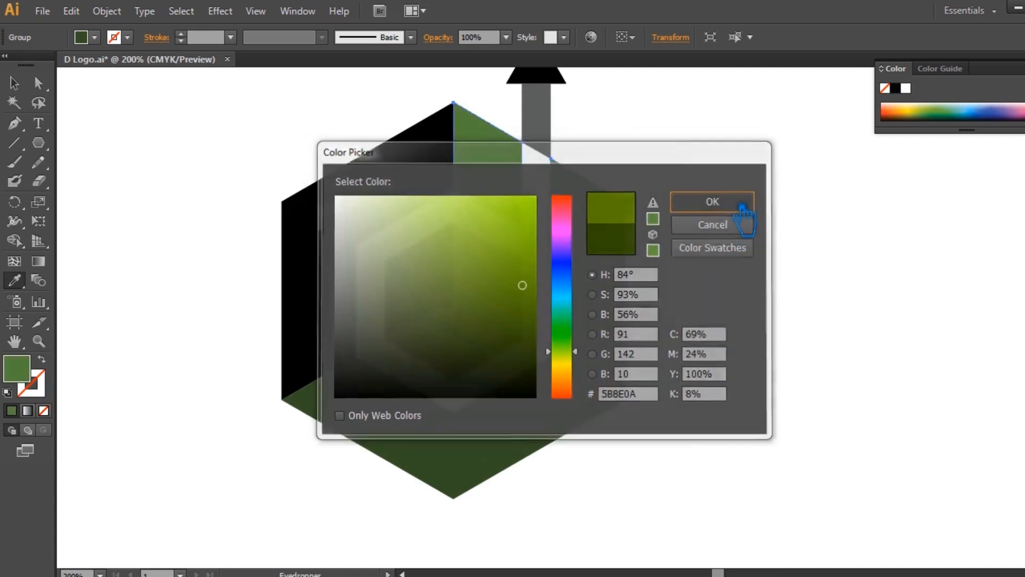
pyautogui.press('v')
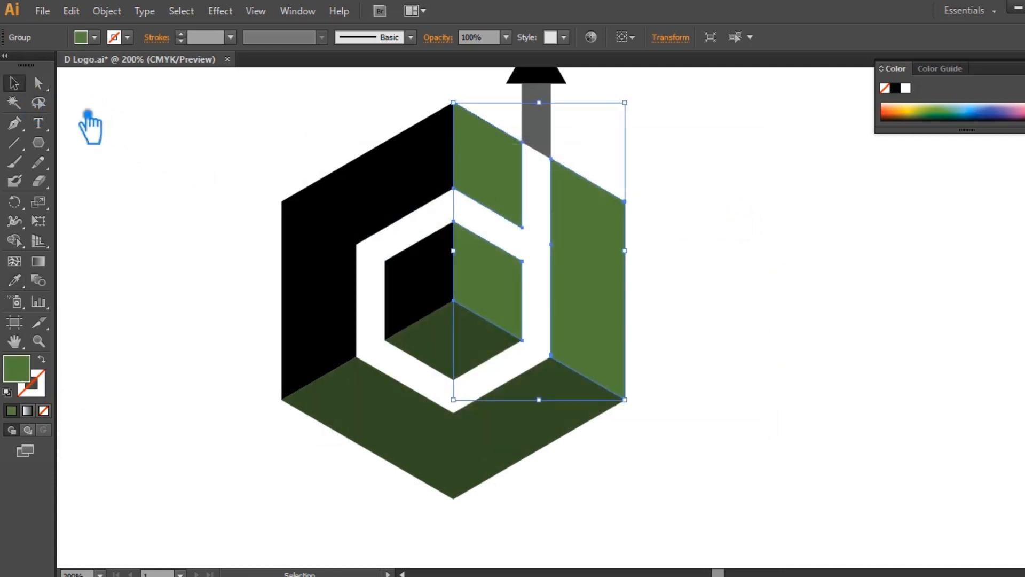
# Fill the hexagon's left face group with light green #84C10E, starting from the right face's sampled green
pyautogui.click(355, 205)
pyautogui.click(24, 289)
pyautogui.click(629, 293)
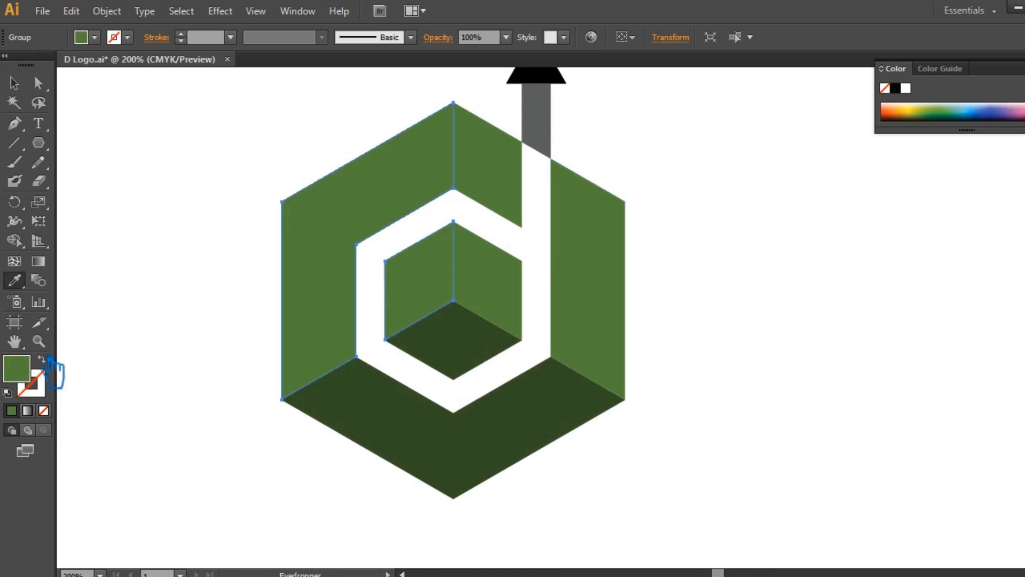
pyautogui.doubleClick(17, 368)
pyautogui.click(522, 240)
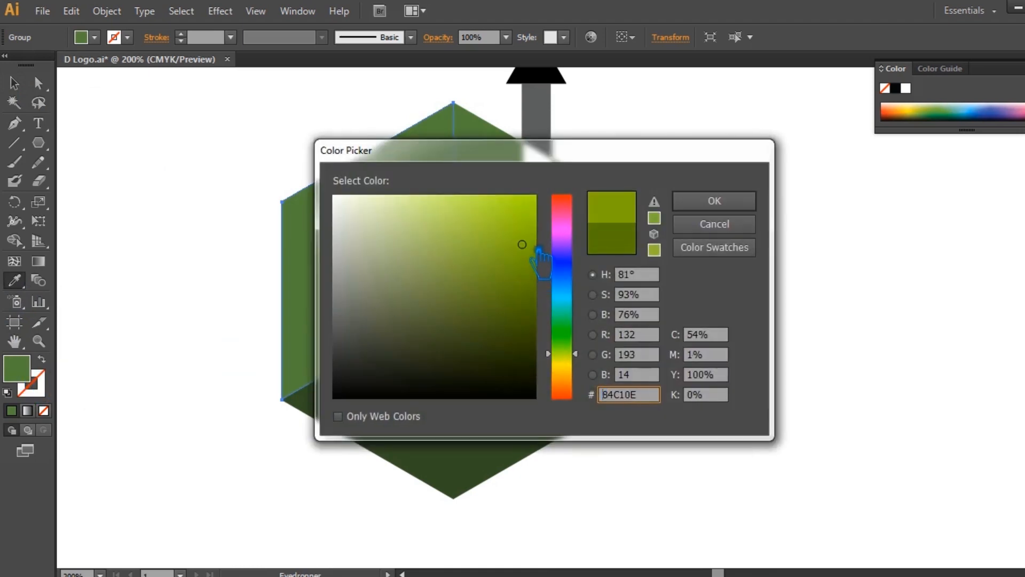
pyautogui.click(714, 202)
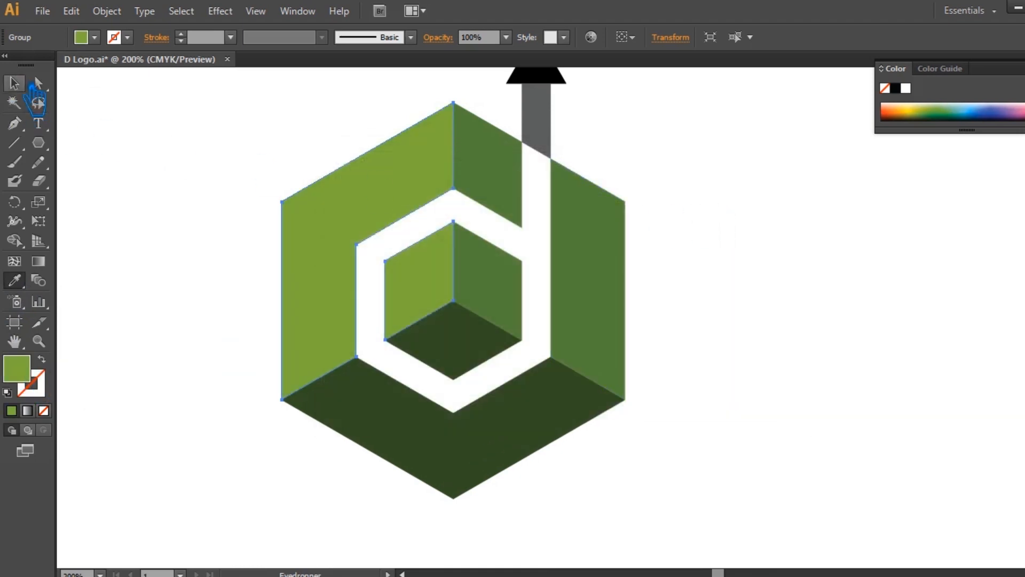
pyautogui.click(200, 149)
# Unite the black arrowhead triangle and the grey stem into a single arrow shape with Pathfinder
pyautogui.moveTo(780, 277); pyautogui.dragTo(770, 368)
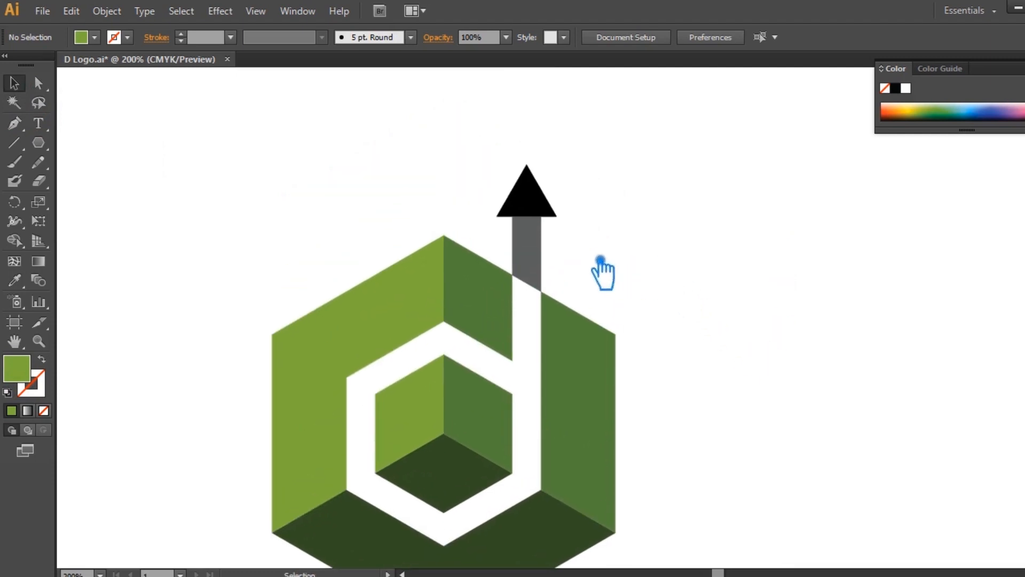
pyautogui.moveTo(606, 235); pyautogui.dragTo(492, 169)
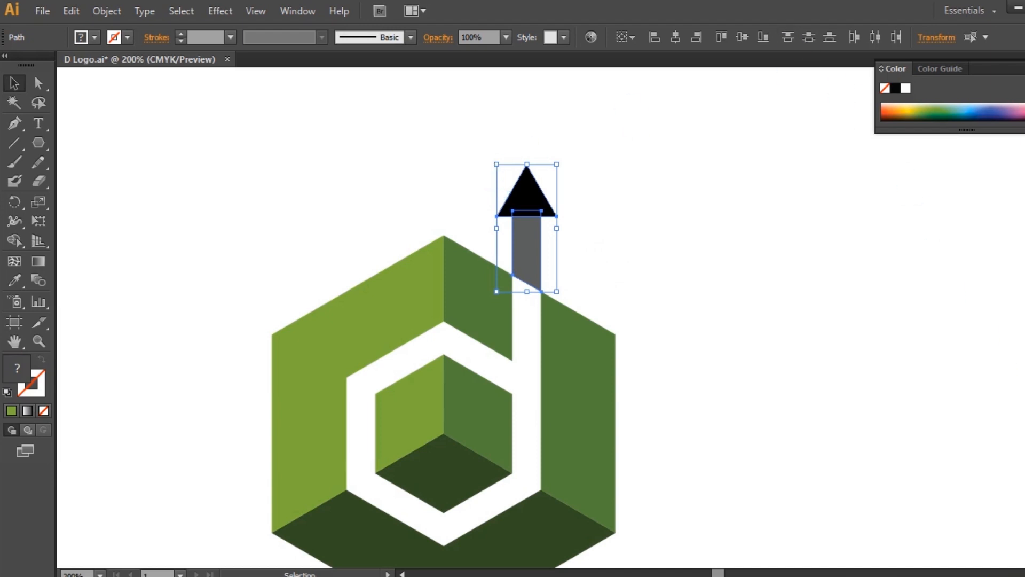
pyautogui.hotkey('ctrl', 'shift', 'F9')
pyautogui.click(891, 426)
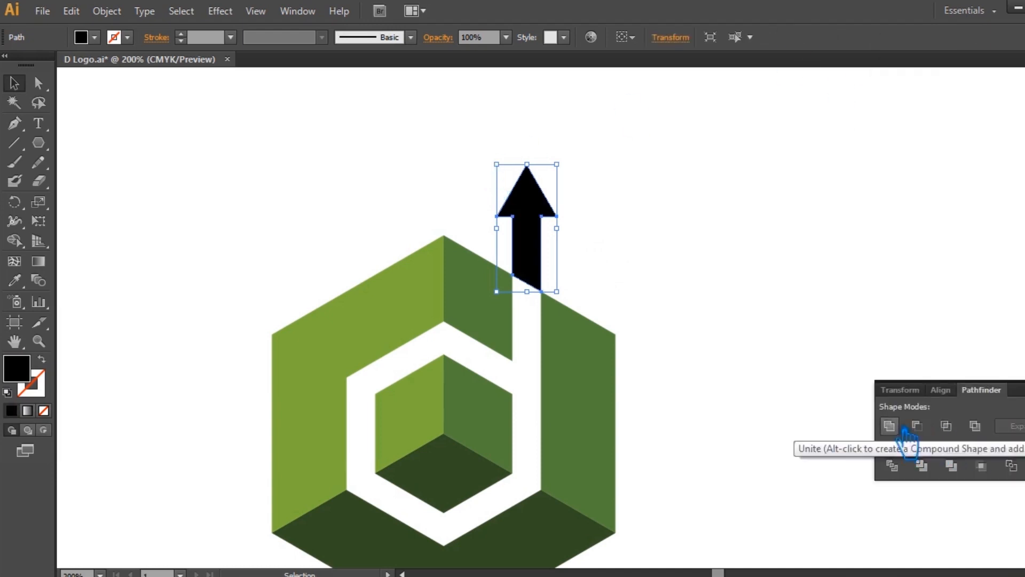
pyautogui.hotkey('ctrl', 'shift', 'F9')
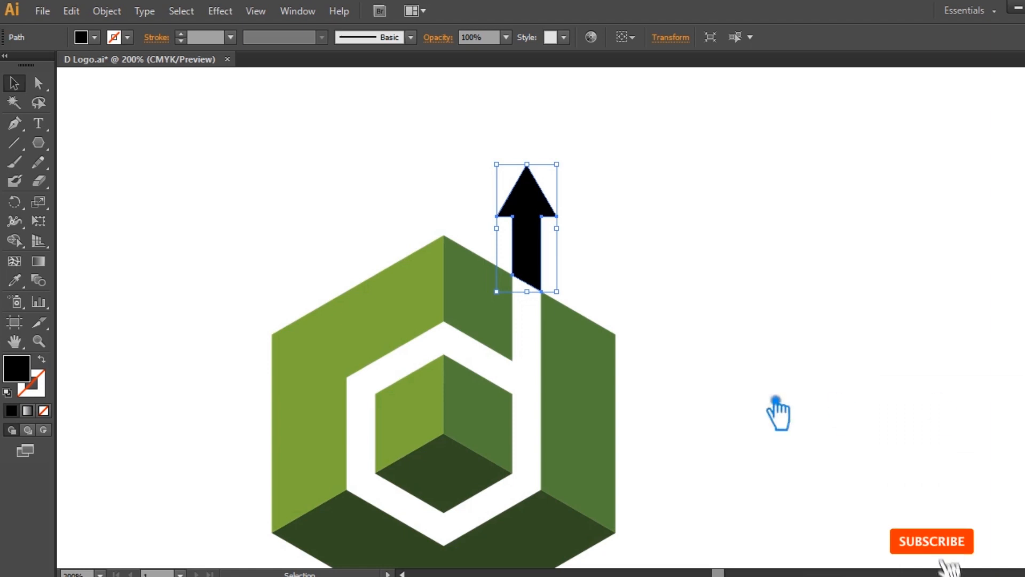
# Recolour the united black arrow with the dark green sampled from the hexagon's bottom face and deselect it
pyautogui.click(14, 280)
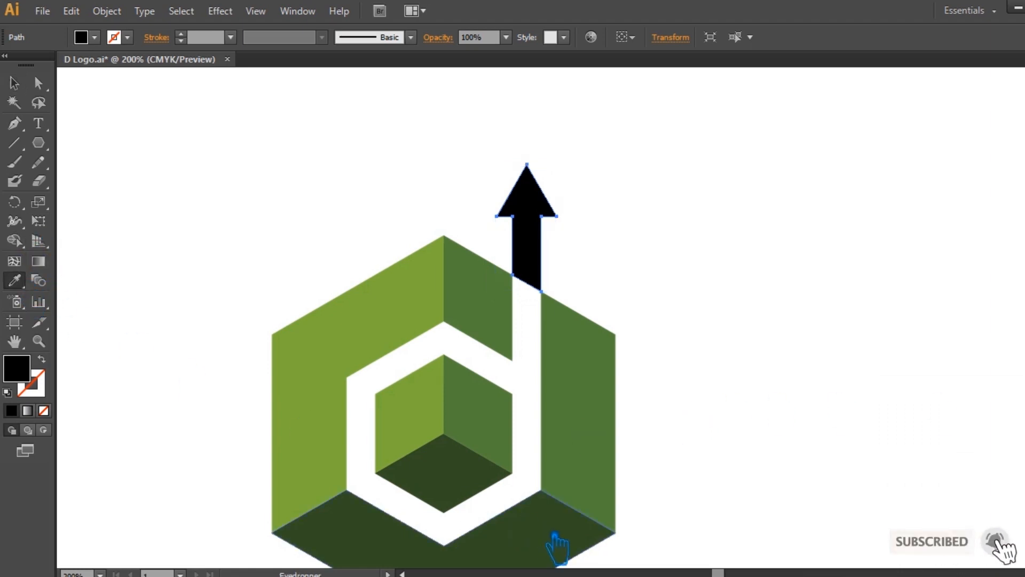
pyautogui.click(556, 543)
pyautogui.click(24, 86)
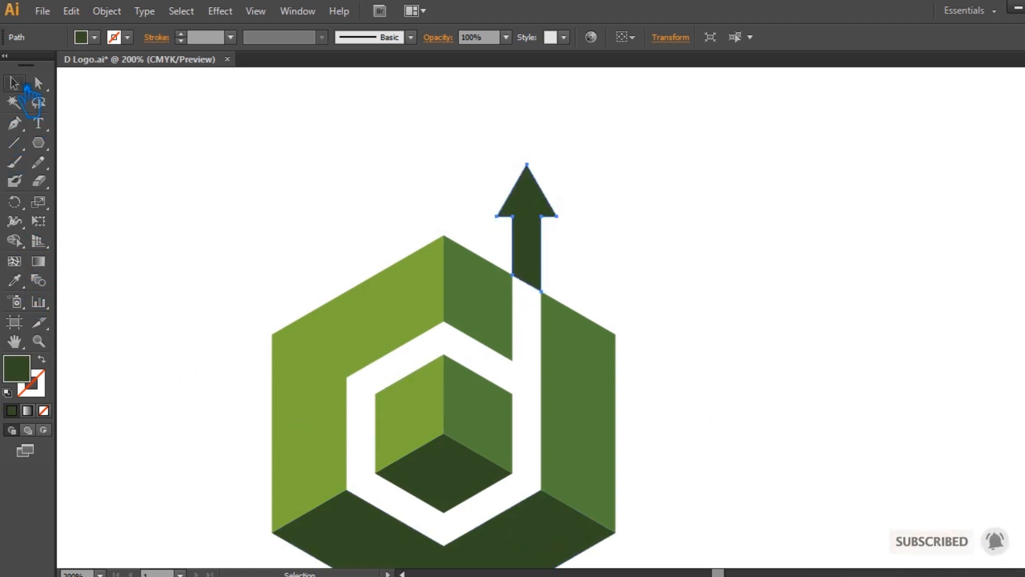
pyautogui.click(714, 271)
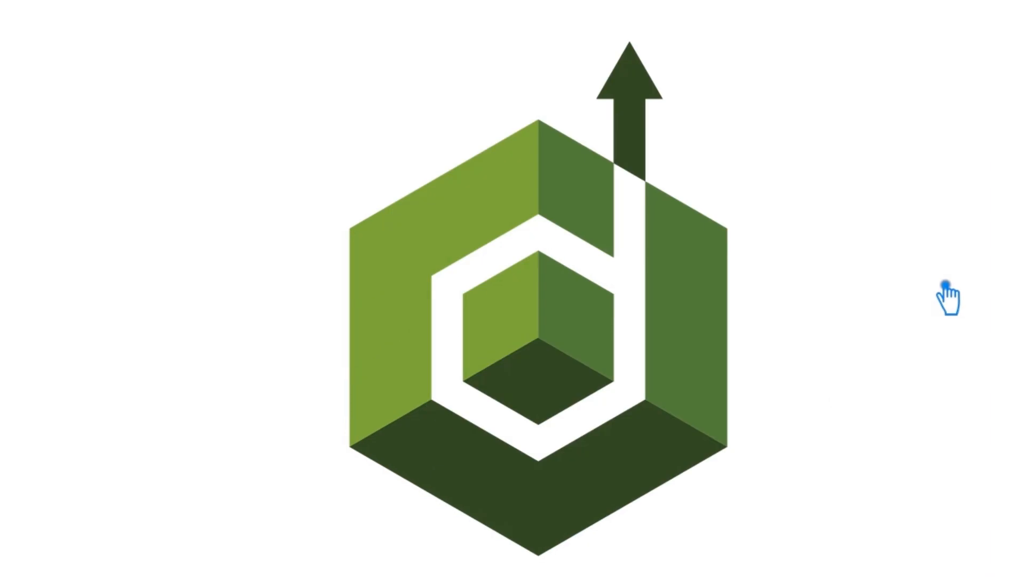